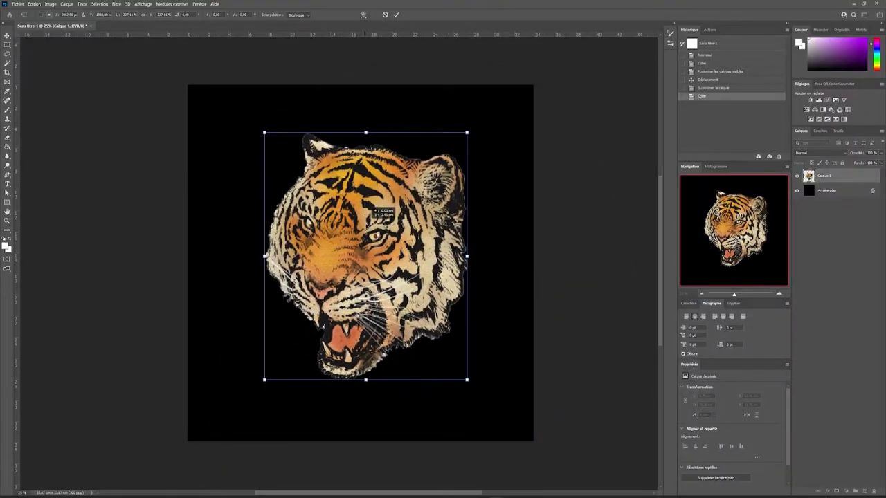
- Nudge the colour tiger head slightly left and down toward the canvas centre
left_click_drag(374, 209, 368, 214)
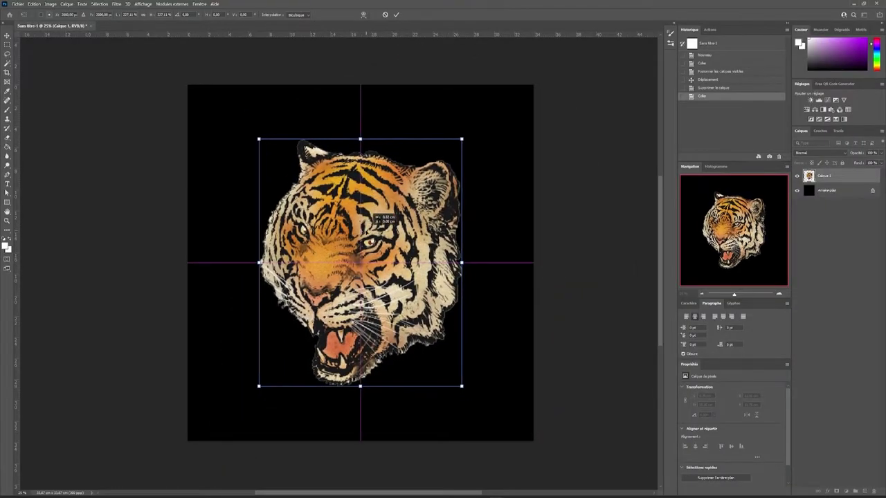
- Commit the tiger's position and add a clipped Threshold layer turning it black and white
key("Return")
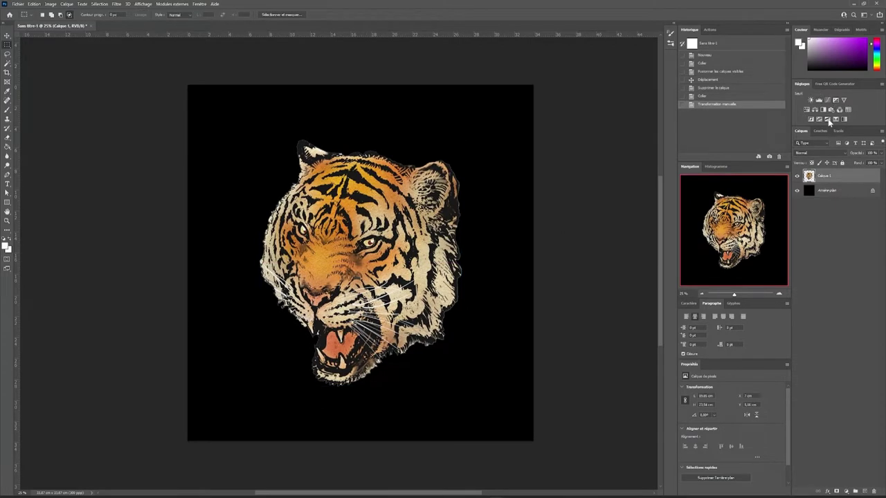
left_click(829, 122)
right_click(841, 177)
left_click(809, 307)
left_click_drag(730, 427, 734, 427)
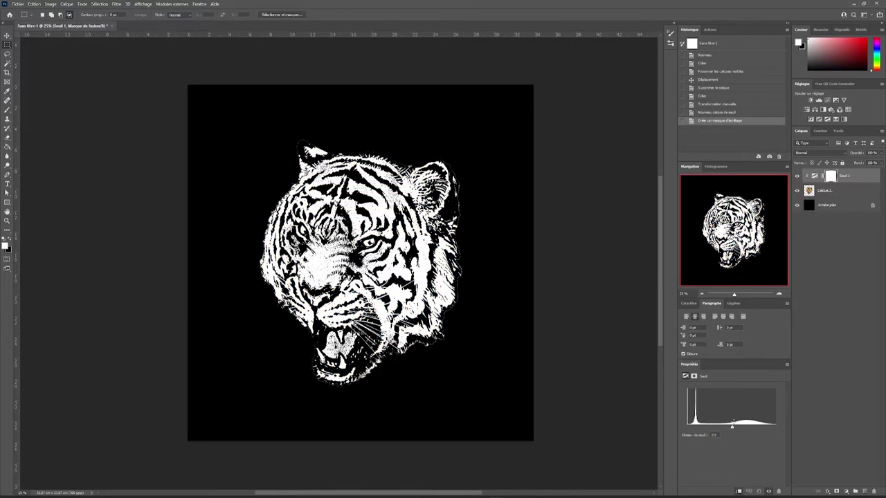
- Combine the tiger and its threshold into one smart object and rotate it slightly
left_click(824, 190, "shift")
right_click(831, 191)
left_click(796, 235)
key("ctrl+t")
left_click_drag(472, 200, 485, 173)
key("Return")
- Paste the palm-tree photo and open its contents in a separate document
key("ctrl+v")
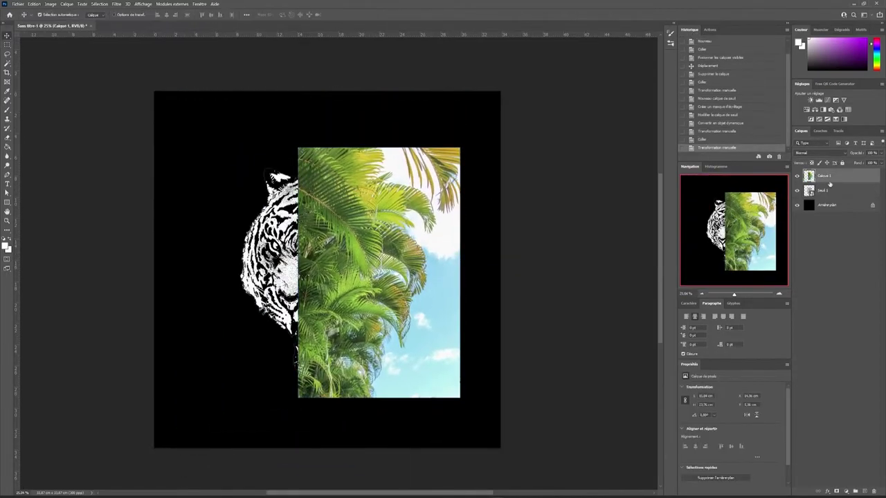
right_click(830, 181)
left_click(802, 271)
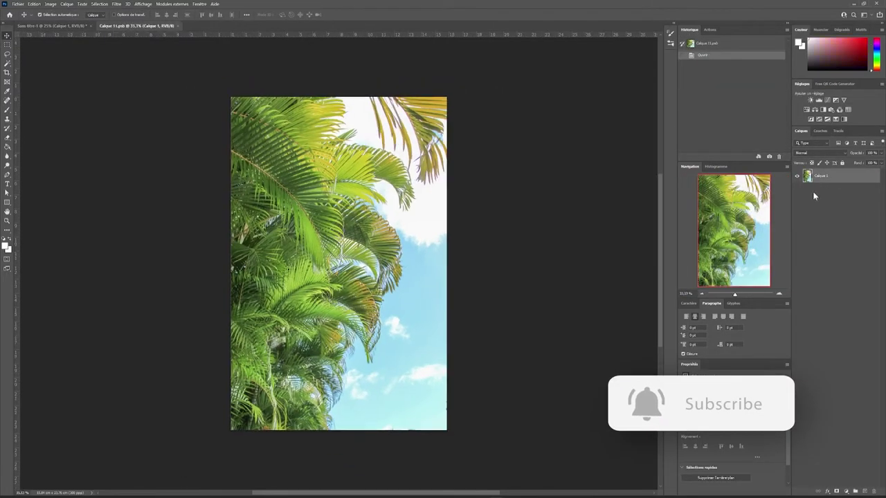
- Add a Threshold layer at 170 and a Black & White layer with lowered yellows
left_click(827, 120)
mouse_move(732, 425)
left_mouse_down()
mouse_move(762, 425)
mouse_move(746, 428)
mouse_move(756, 436)
mouse_move(738, 422)
mouse_move(753, 457)
left_mouse_up()
left_click(825, 111)
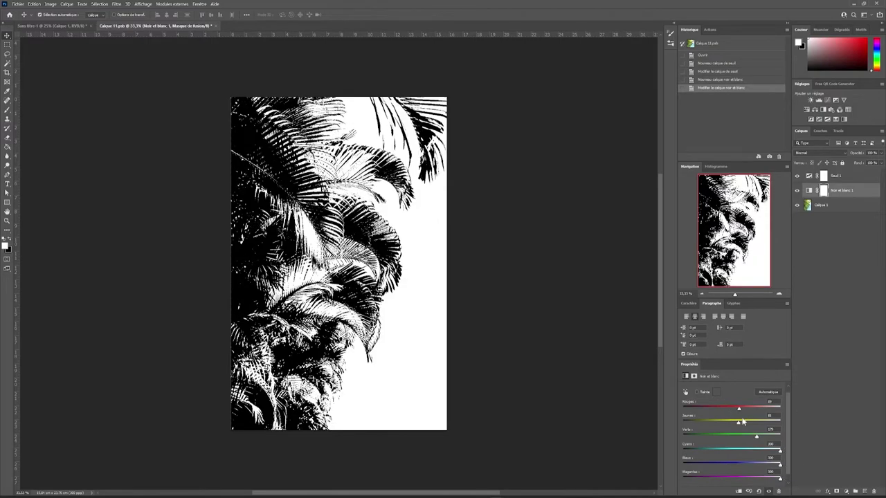
left_click_drag(743, 421, 740, 427)
- Select the palms with Color Range and mask the white, then undo an inversion
left_click(108, 3)
left_click(118, 74)
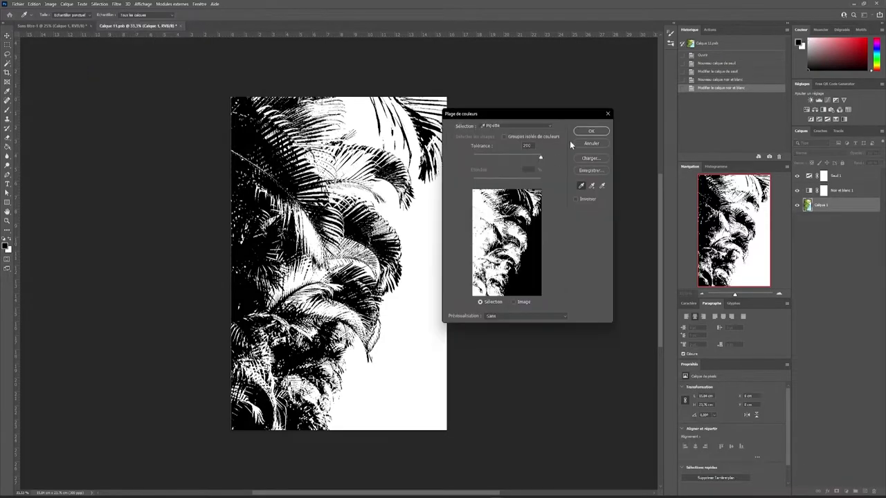
left_click(591, 131)
left_click(836, 491)
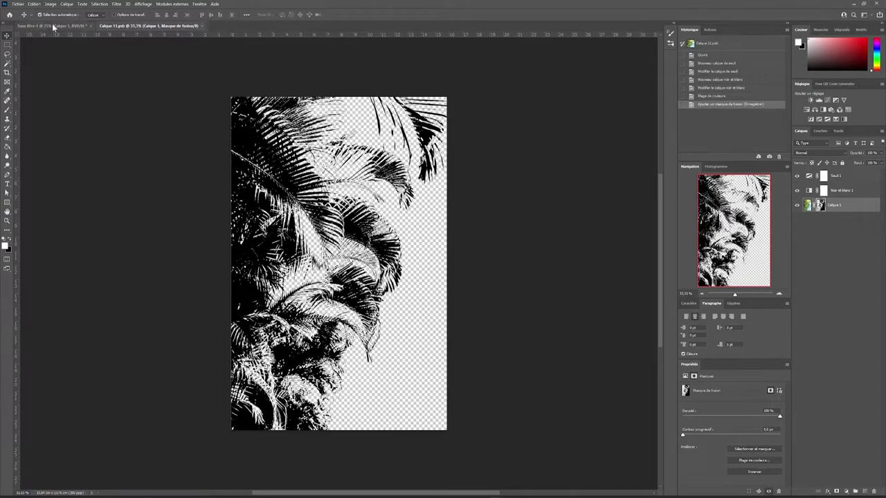
left_click(54, 26)
key("ctrl+Tab")
left_click(810, 120)
key("ctrl+z")
key("ctrl+z")
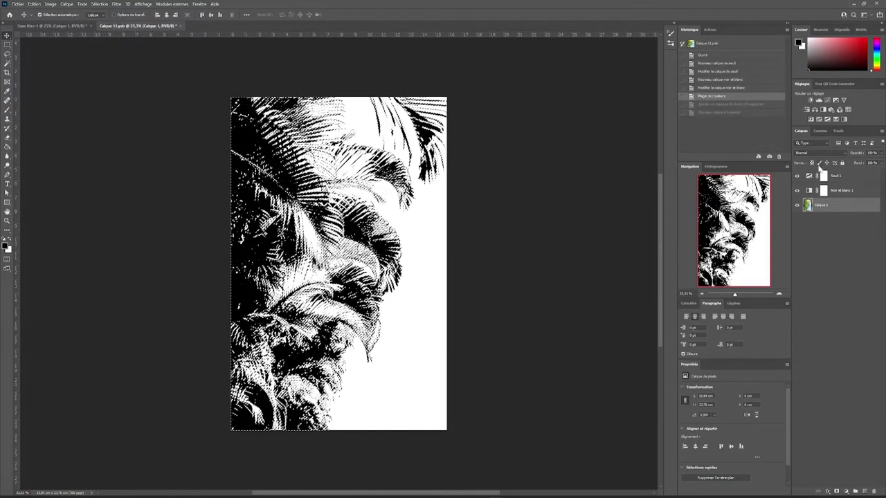
- Hide the adjustment layers, view the blue channel, dismiss the error and deselect
left_click(796, 205, "alt")
left_click(820, 130)
left_click(814, 183)
left_click(573, 180)
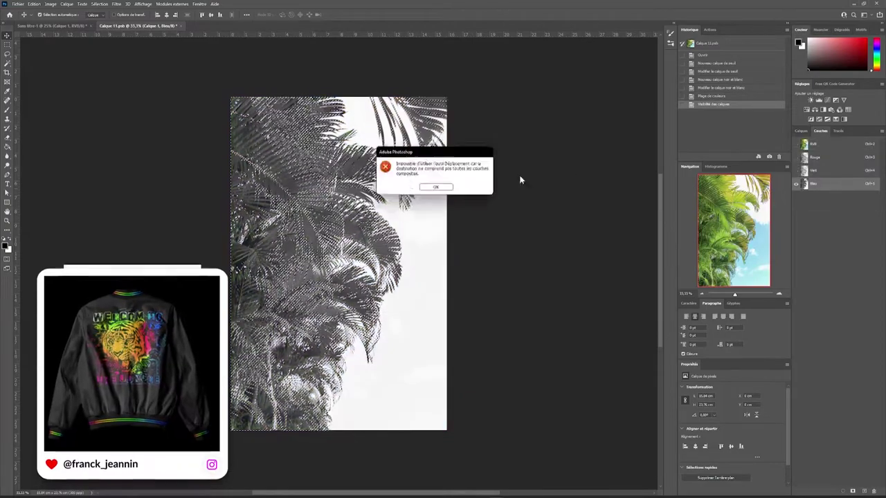
key("Return")
key("ctrl+d")
key("m")
- Redo the Color Range selection and mask out the palm photo's white background
left_click(99, 3)
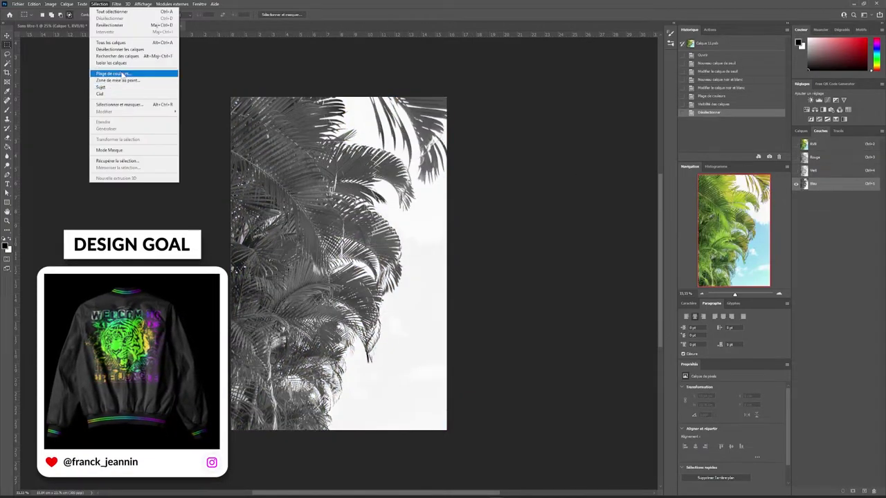
left_click(114, 79)
left_click(590, 133)
left_click(800, 131)
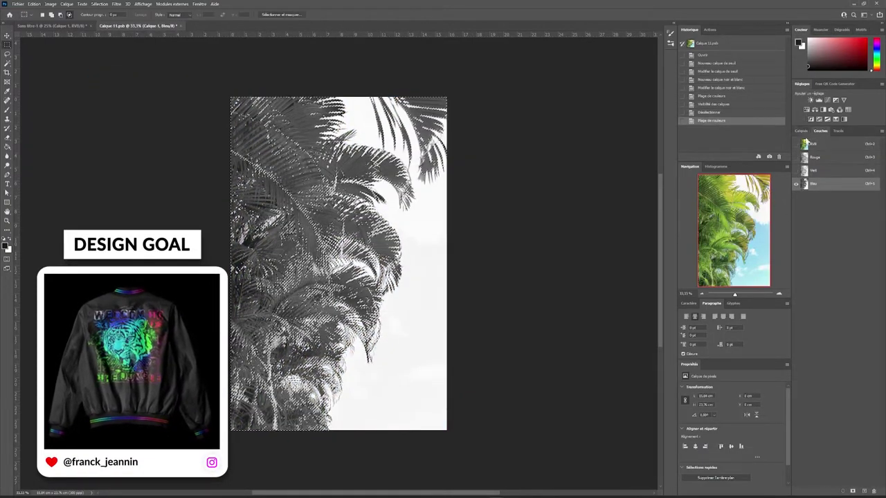
left_click(758, 492)
left_click(796, 190)
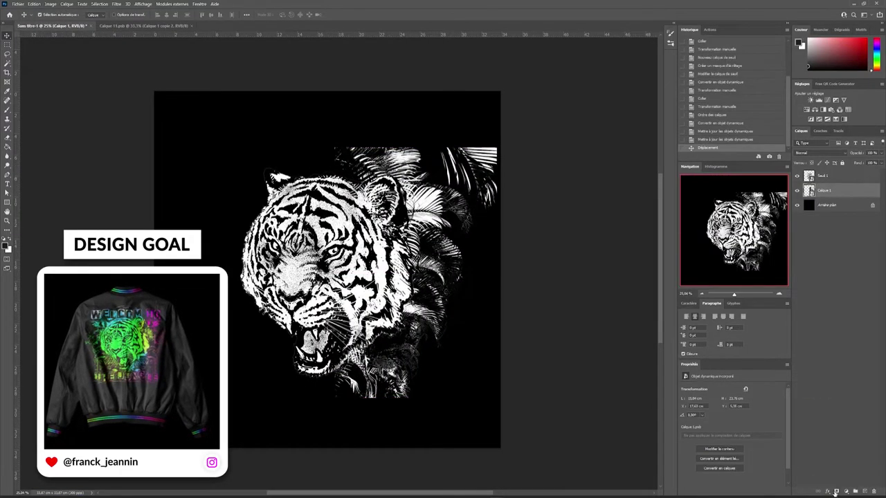
- Add a layer mask to the palms and apply Torn Edges with Balance 42
left_click(835, 492)
key("b")
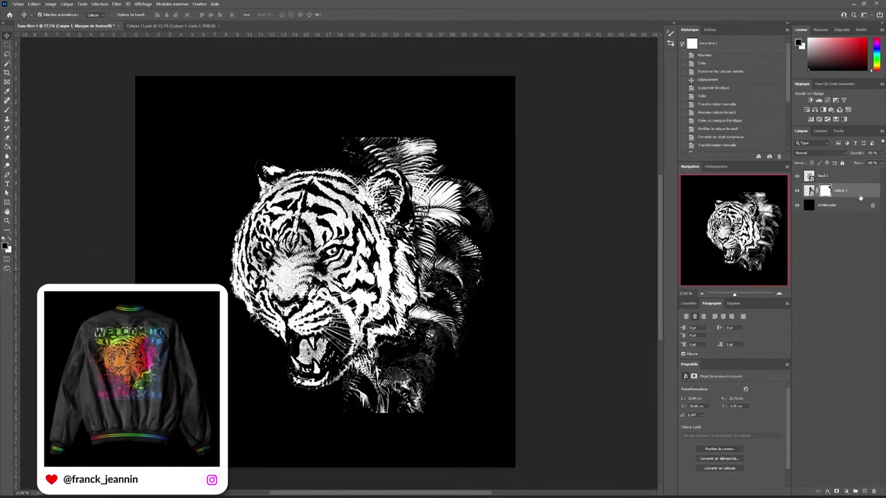
left_click(116, 3)
left_click(131, 38)
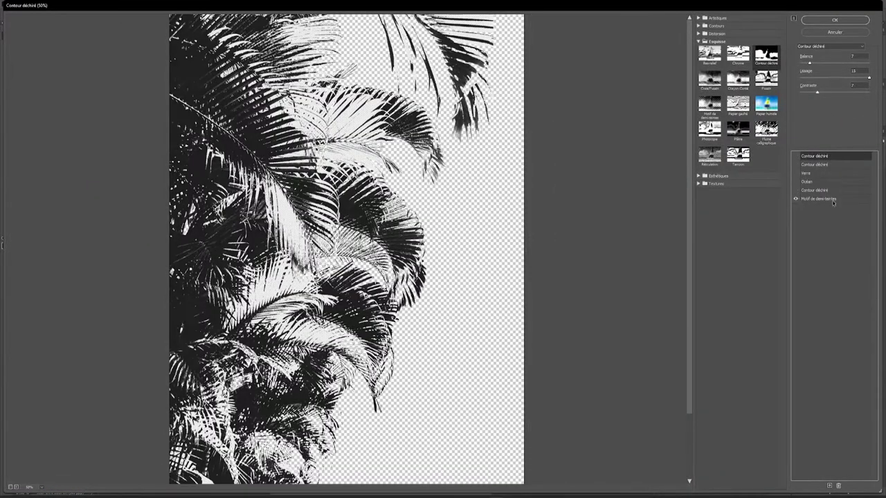
left_click(803, 157)
mouse_move(799, 62)
left_mouse_down()
mouse_move(858, 62)
mouse_move(835, 82)
left_mouse_up()
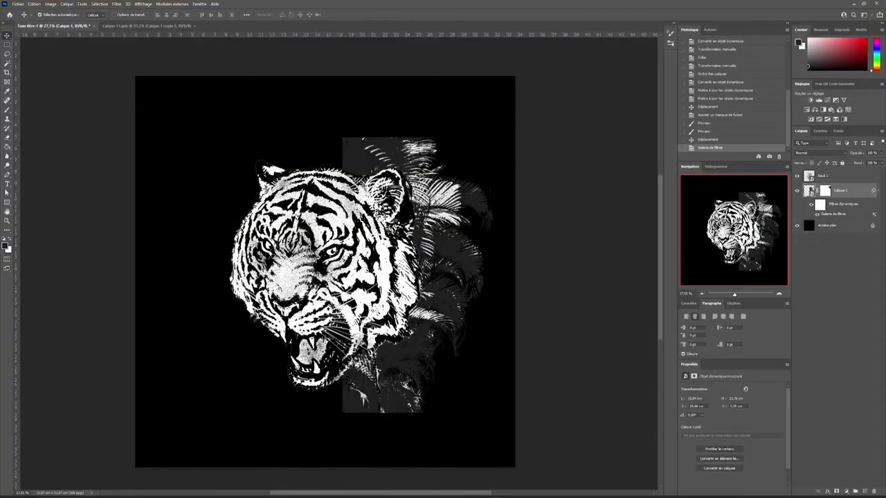
- Apply the Torn Edges and Halftone Pattern effects and add a Threshold layer above the palms
left_click(117, 3)
left_click(138, 39)
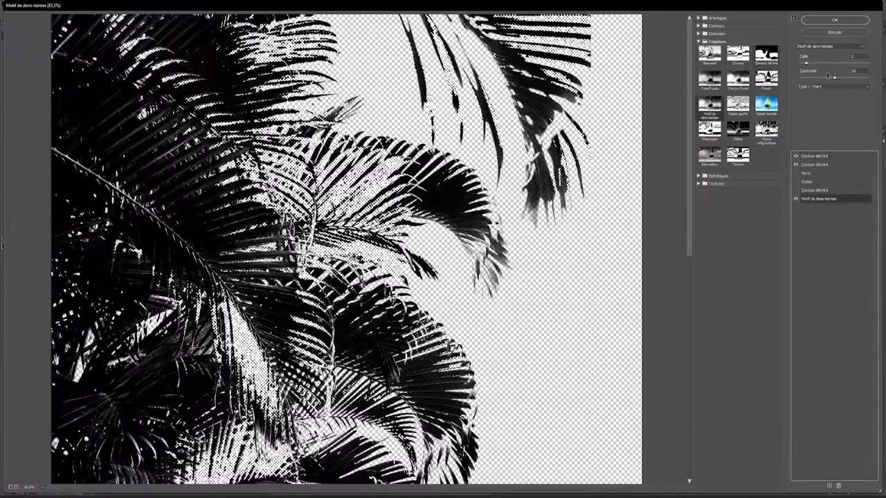
key("Return")
key("ctrl+plus")
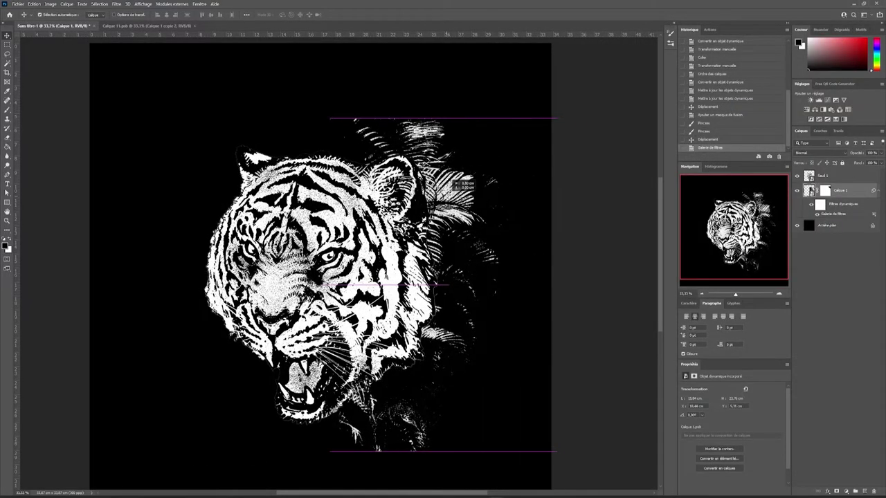
left_click(820, 119)
- Clip the threshold to the palm layer, discarding a trial Brightness/Contrast layer
right_click(840, 188)
left_click(802, 321)
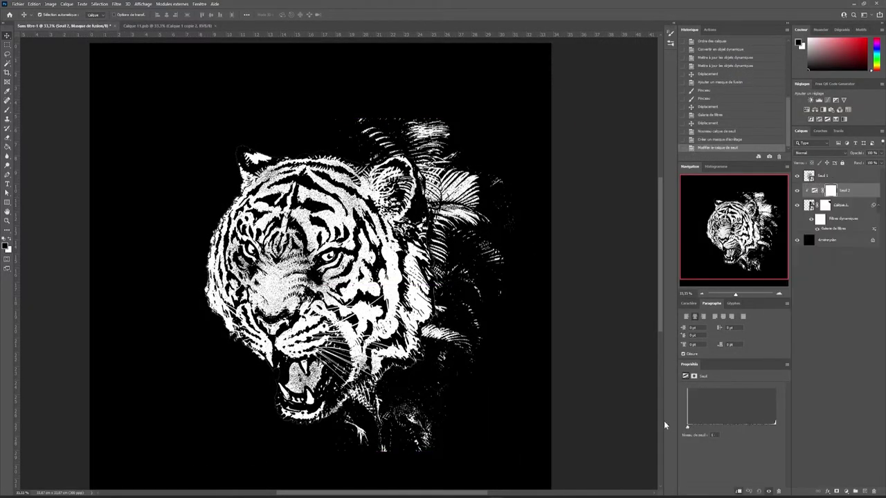
left_click(813, 100)
key("ctrl+bracketleft")
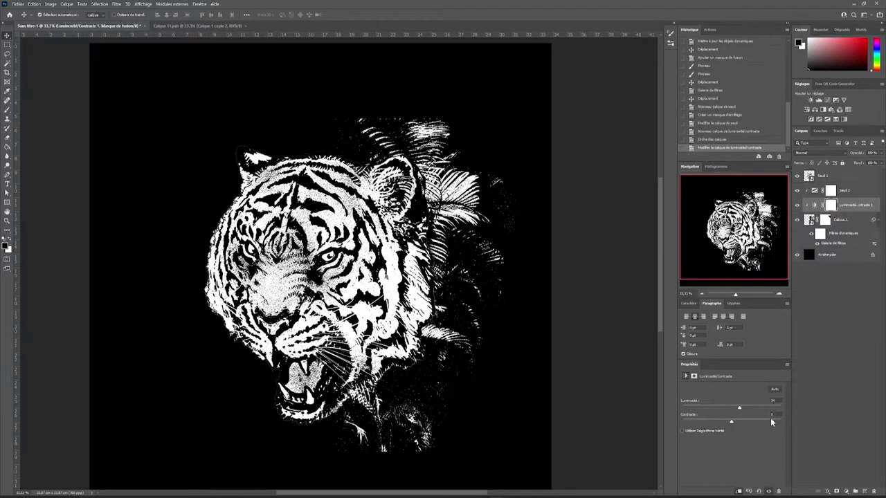
key("Delete")
- Rotate and reshape the palm layer with Free Transform
key("ctrl+t")
key("Return")
mouse_move(570, 173)
left_mouse_down()
mouse_move(484, 233)
mouse_move(477, 145)
left_mouse_up()
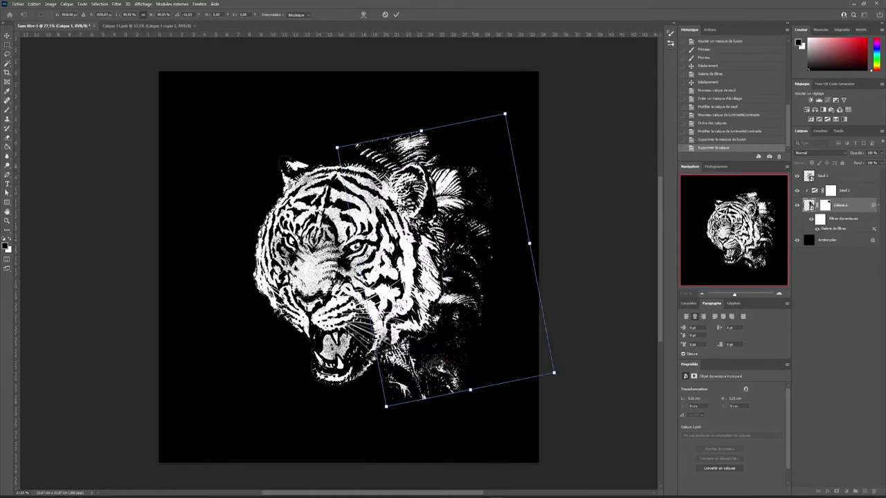
key("Return")
- Paste the leaping tiger, shrink it near the bottom, and move its layer down
key("ctrl+v")
key("v")
left_click_drag(502, 215, 434, 216)
left_click_drag(190, 155, 326, 336)
key("Return")
key("ctrl+bracketleft")
- Tilt the leaping tiger slightly and open its contents in its own document
key("ctrl+t")
left_click_drag(488, 359, 490, 352)
right_click(823, 190)
left_click(824, 271)
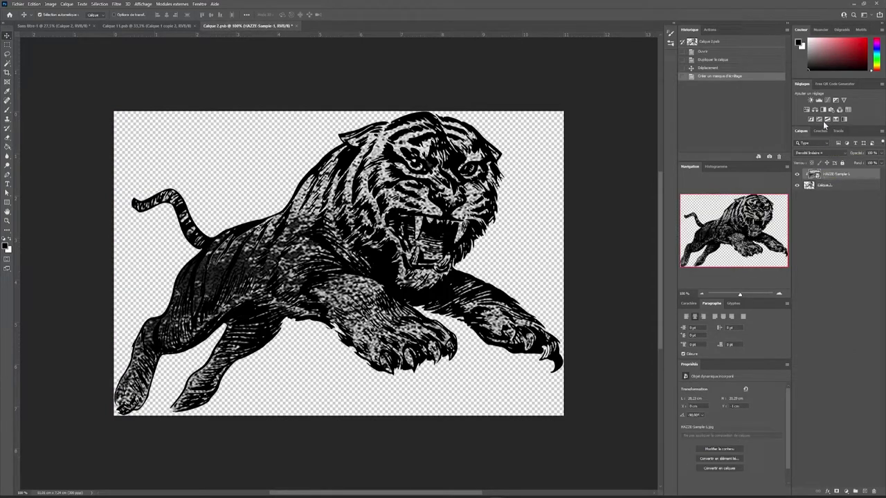
- Brighten the leaping tiger to about 103 and apply torn-edge and halftone filters with lower balance
left_click_drag(730, 408, 765, 408)
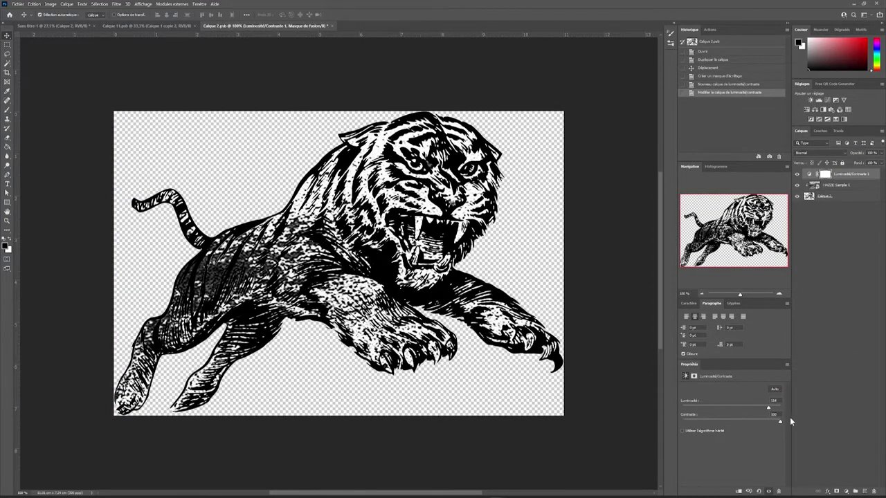
key("ctrl+Tab")
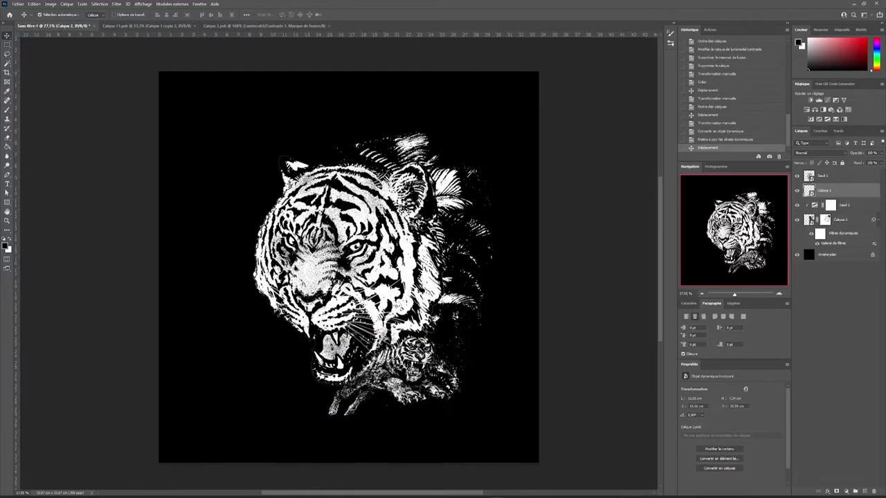
left_click(116, 4)
left_click(138, 33)
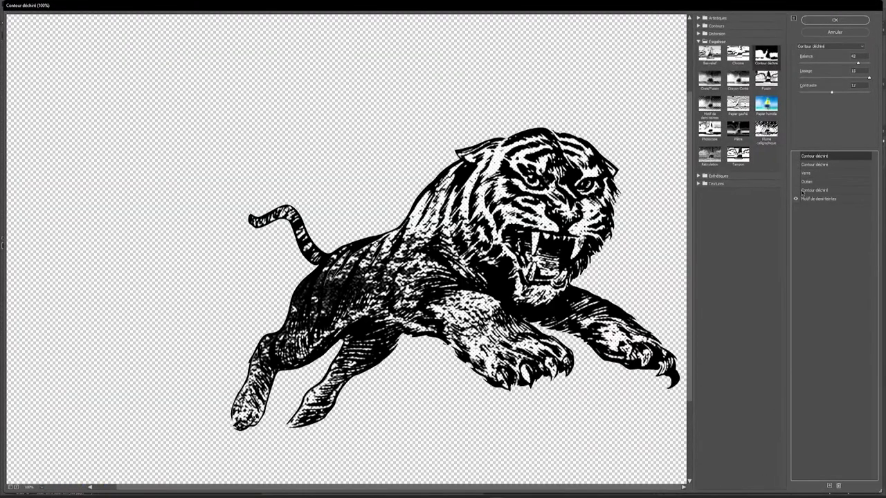
type("11")
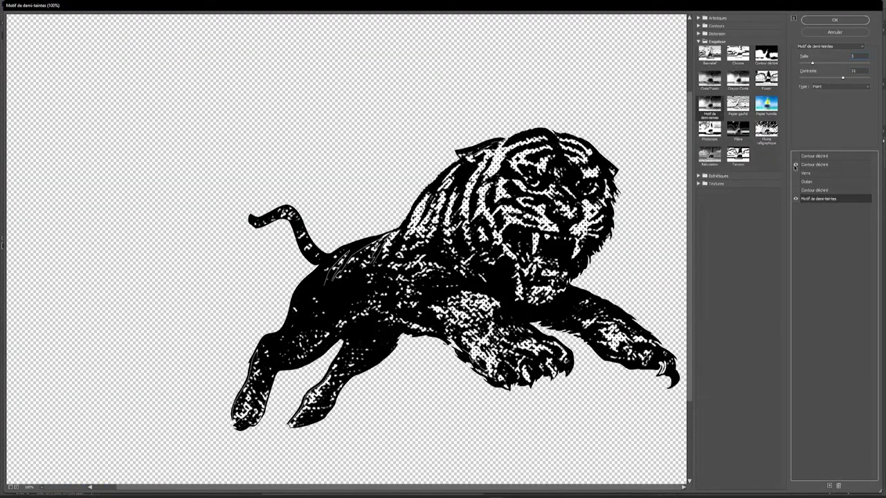
left_click(815, 156)
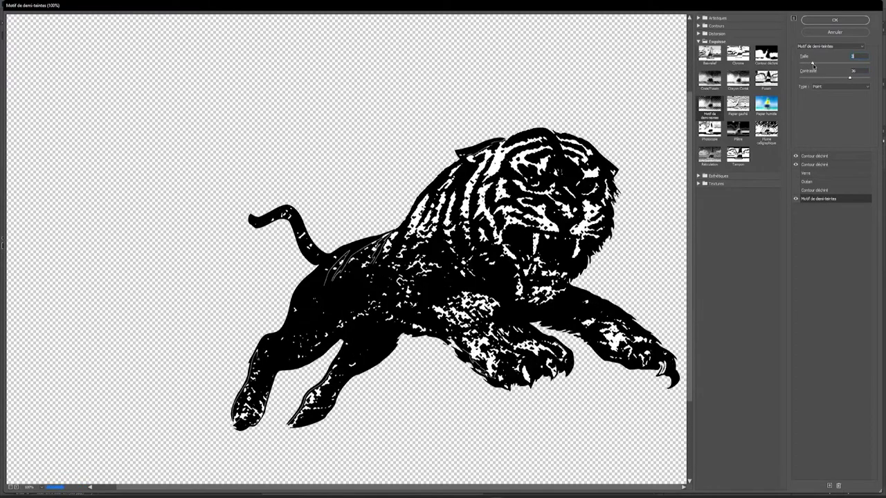
left_click(838, 63)
left_click(813, 164)
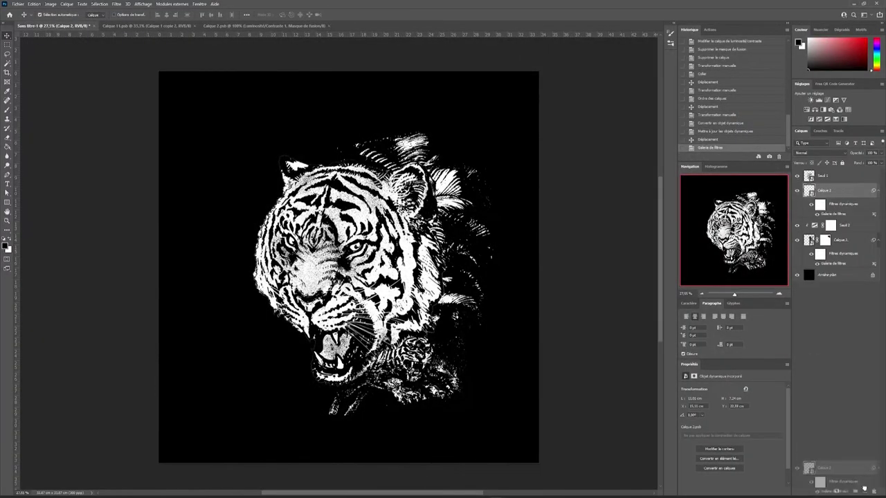
- Duplicate the leaping tiger and place the copy to the left of the original
left_click_drag(863, 489, 863, 490)
key("ctrl+t")
key("Return")
left_click_drag(425, 365, 344, 362)
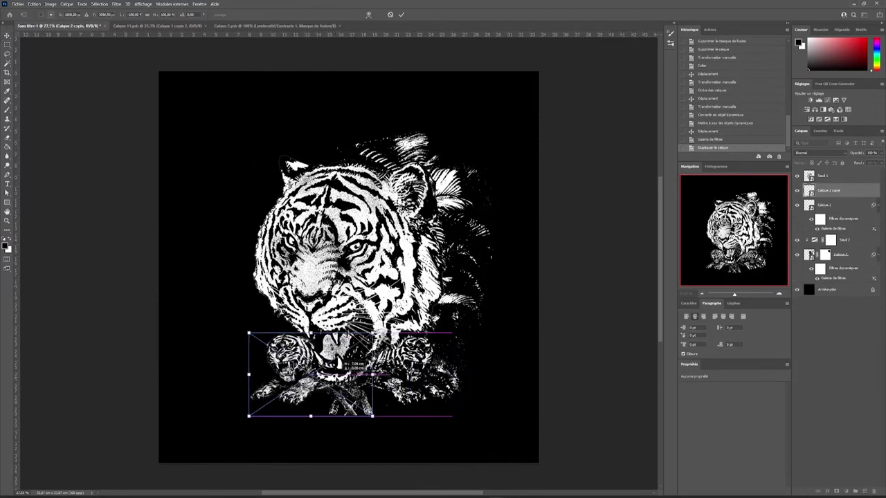
key("Return")
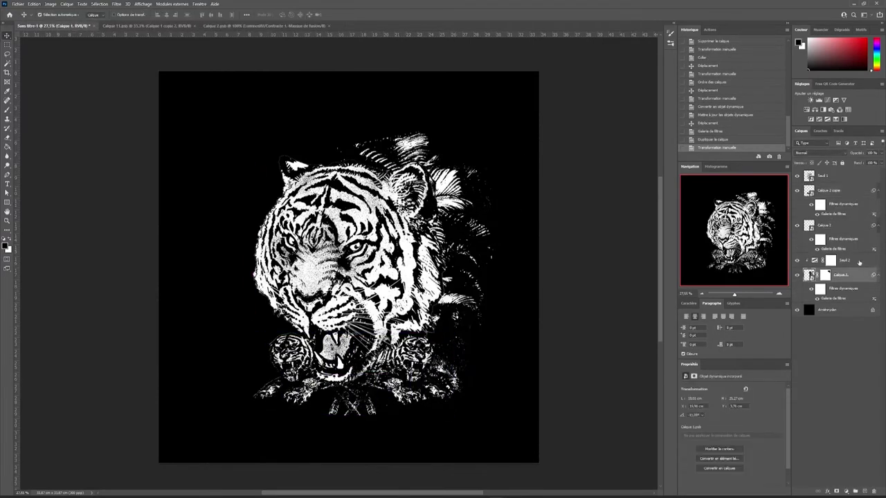
- Duplicate the tiger and foliage layers, flip the copy horizontally, and move it left
left_click_drag(862, 489, 862, 490)
key("Return")
key("ctrl+t")
right_click(515, 214)
left_click(537, 337)
mouse_move(415, 256)
left_mouse_down()
mouse_move(291, 245)
mouse_move(312, 252)
left_mouse_up()
- Add more layers to the selection and reposition them together
key("Return")
left_click(841, 323, "shift")
key("ctrl+t")
left_click_drag(443, 202, 444, 202)
key("Return")
- Move the whole tiger artwork down and widen it evenly on both sides
key("ctrl+t")
mouse_move(449, 235)
left_mouse_down()
mouse_move(449, 259)
mouse_move(449, 248)
left_mouse_up()
mouse_move(521, 264)
left_mouse_down()
mouse_move(530, 264)
mouse_move(487, 261)
left_mouse_up()
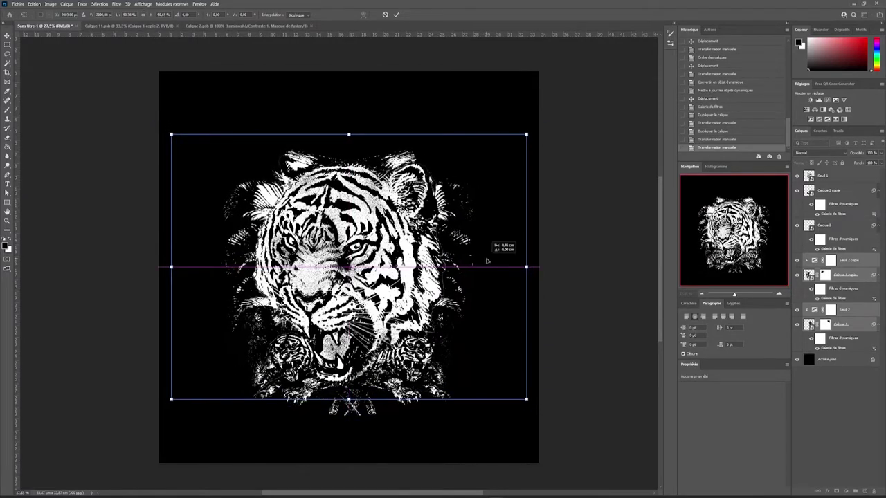
key("Return")
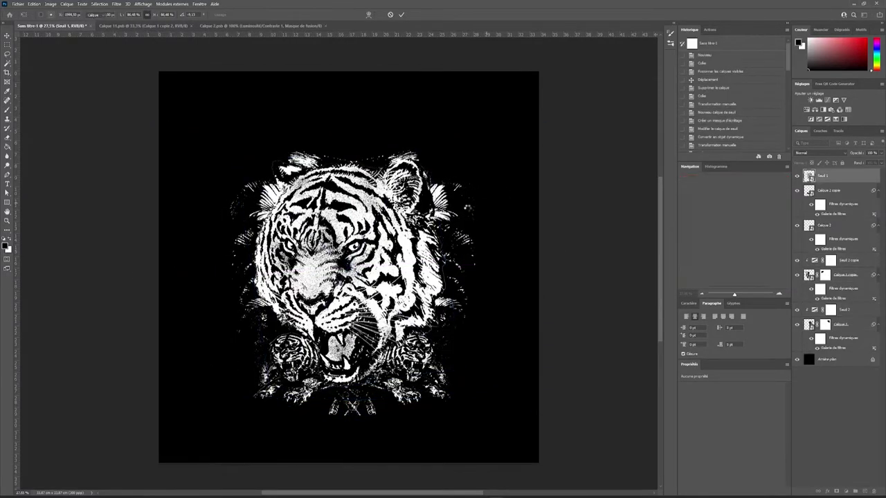
double_click(858, 175)
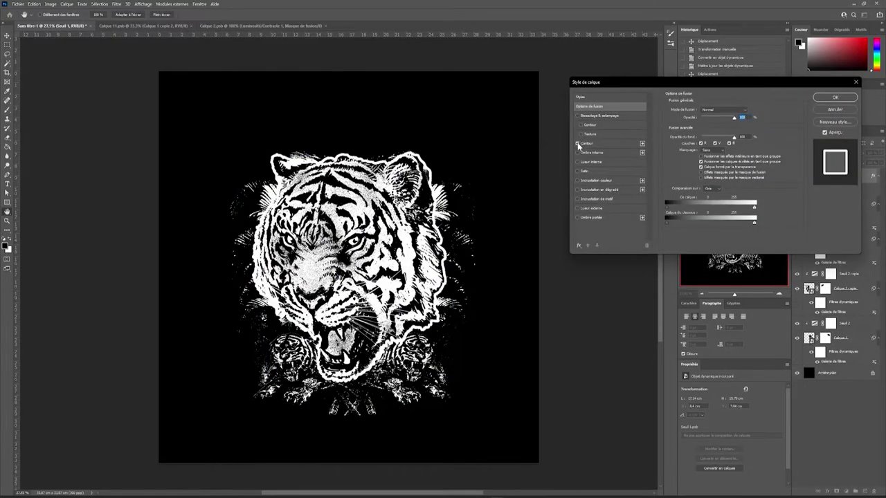
- Give the Seuil 1 tiger layer a black stroke outline
left_click(578, 143)
left_click(687, 160)
left_click(731, 300)
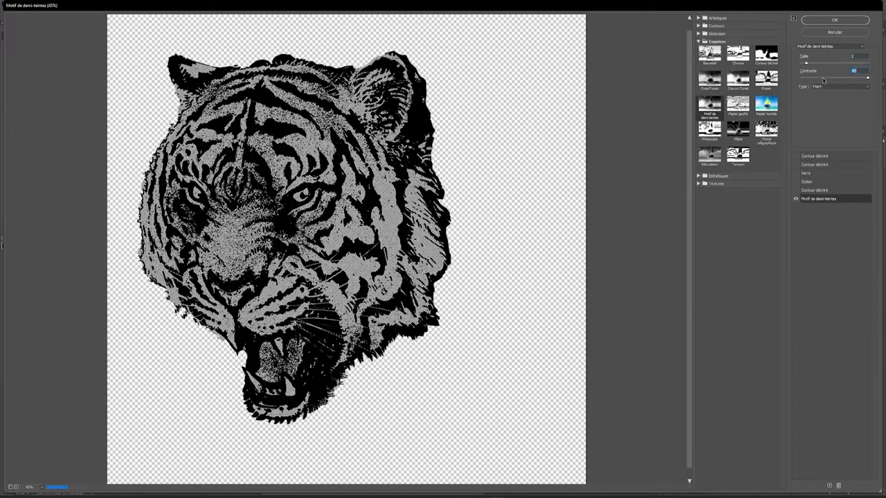
- Lower the Contour déchiré balance to about 18, raise contrast to 16, and apply the filters
left_click(796, 165)
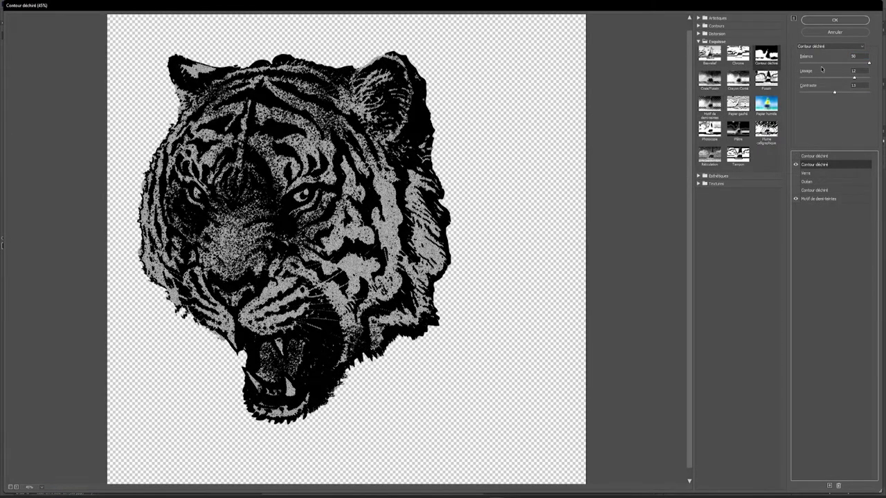
left_click_drag(869, 63, 829, 60)
left_click(814, 156)
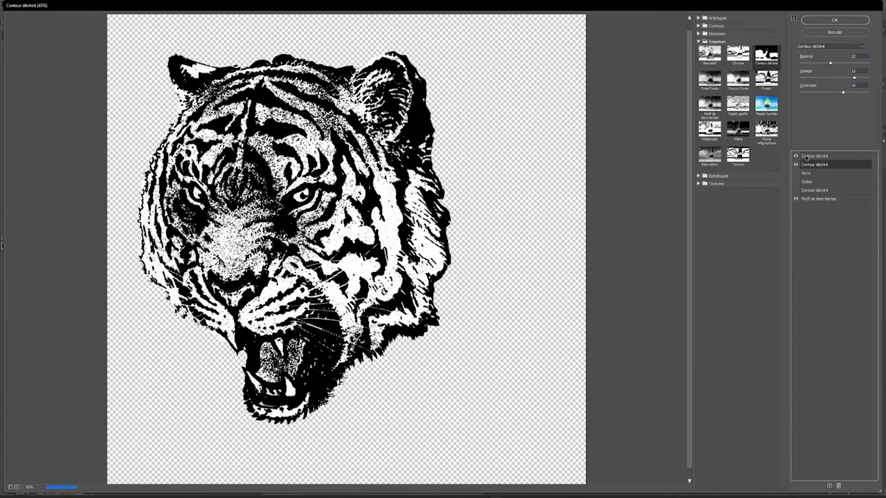
key("ctrl+plus")
key("ctrl+plus")
left_click_drag(831, 92, 843, 92)
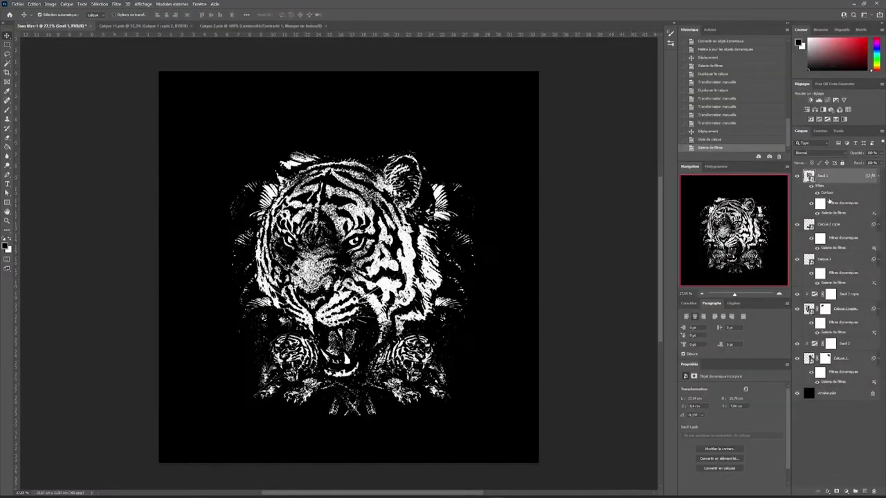
double_click(835, 213)
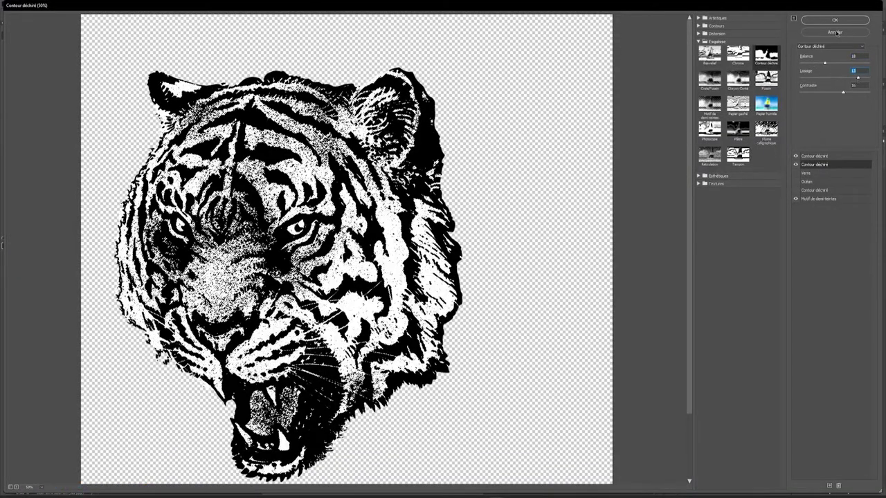
key("Return")
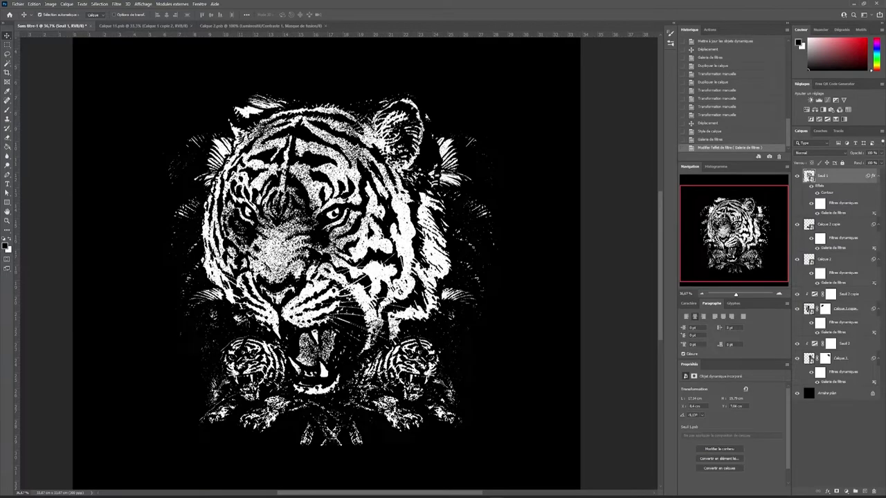
- Make the parrot a smart object, shrink it top-left, and set brightness 73, contrast 100
right_click(830, 176)
left_click(806, 268)
key("ctrl+t")
left_click_drag(579, 470, 256, 148)
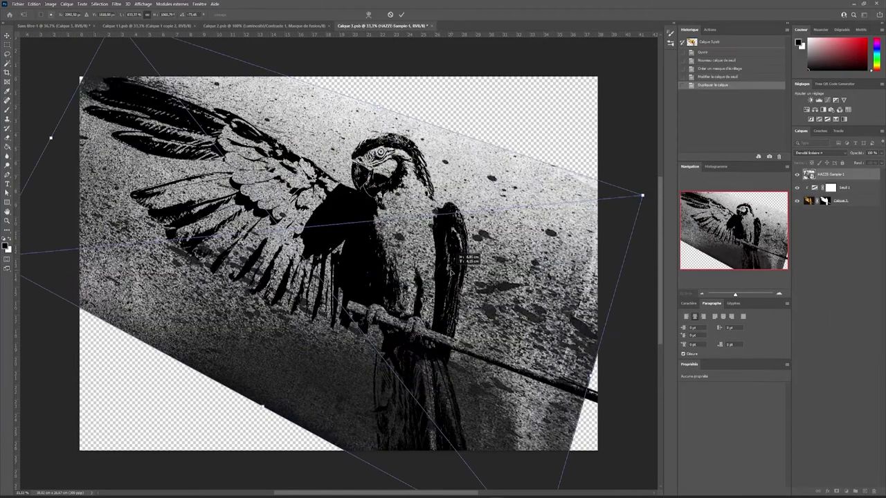
left_click_drag(810, 175, 847, 174)
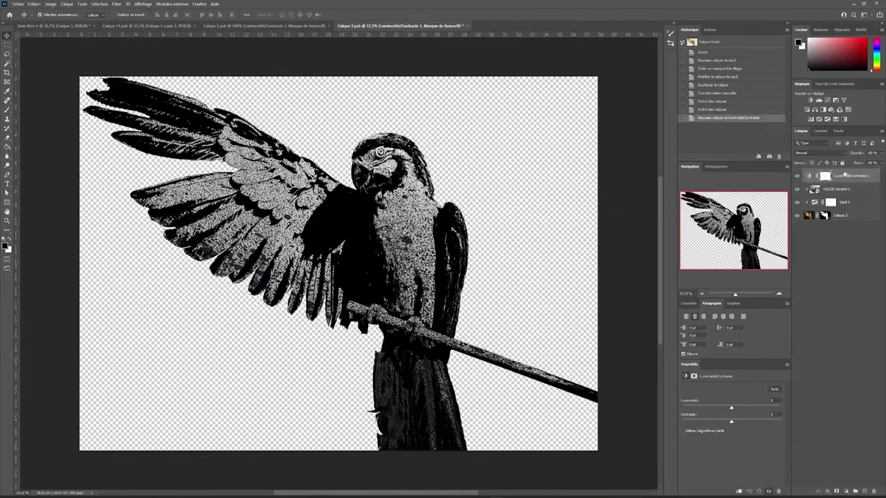
left_click_drag(731, 408, 796, 418)
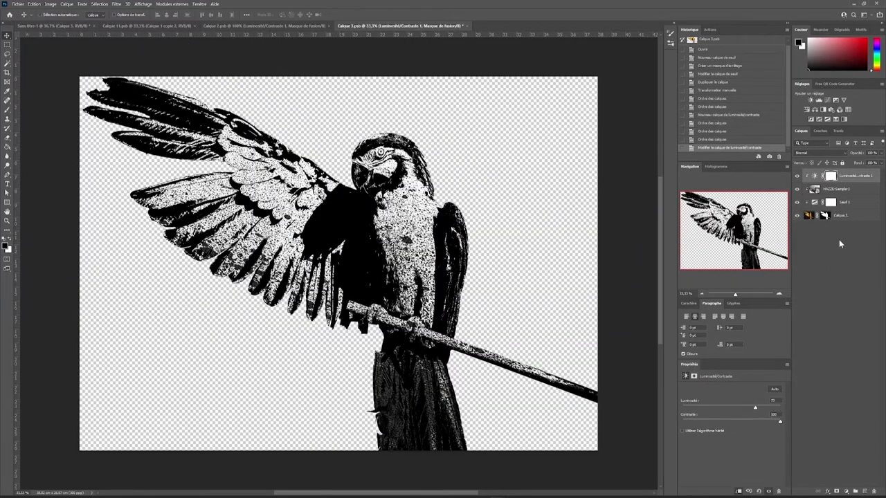
left_click(463, 25)
- Apply halftone with contrast about 1 and torn edges to the parrot, then nudge it
left_click(116, 3)
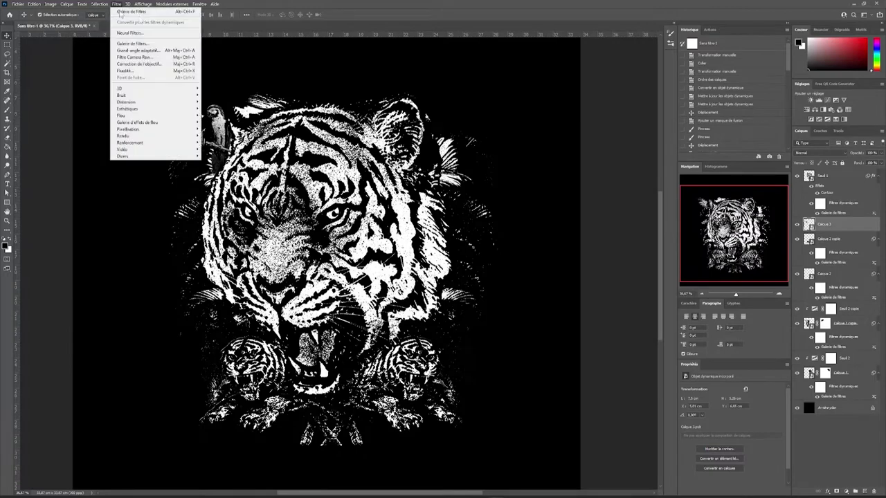
left_click(135, 42)
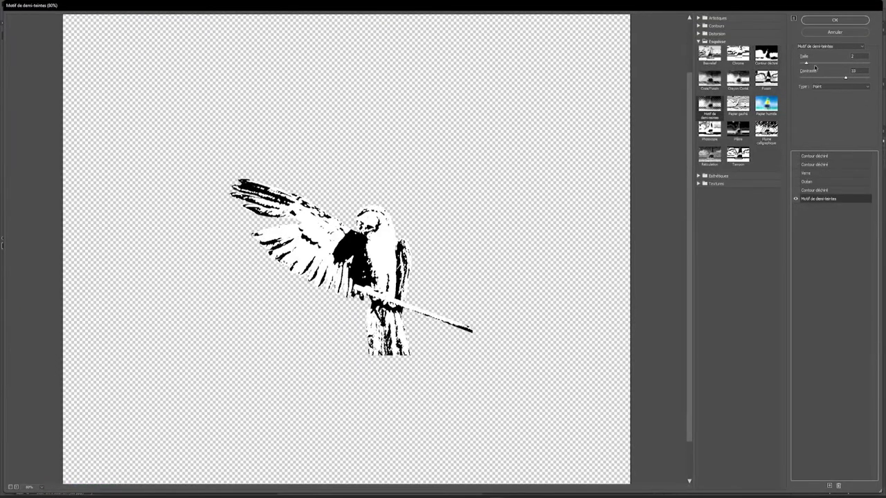
left_click_drag(805, 80, 802, 79)
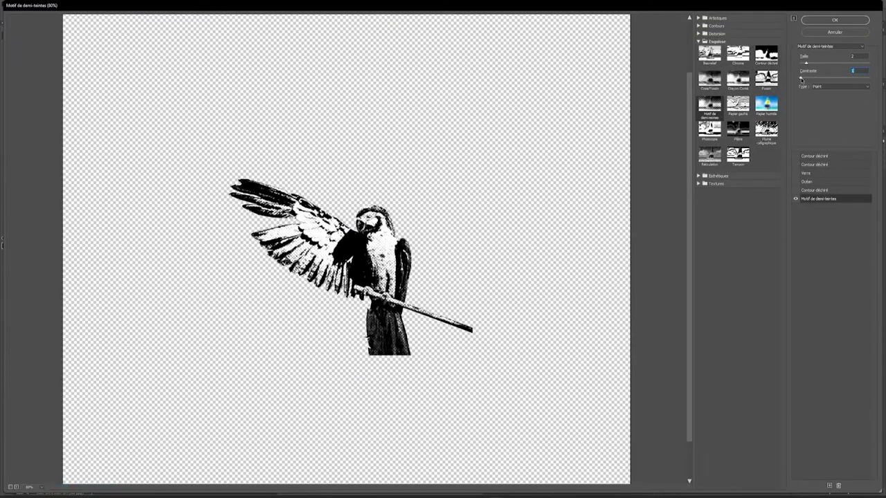
left_click(813, 164)
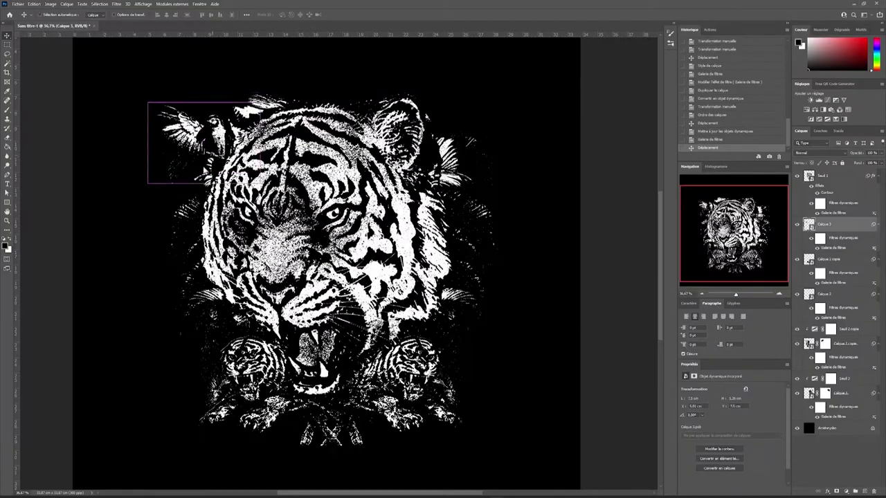
key("ctrl+t")
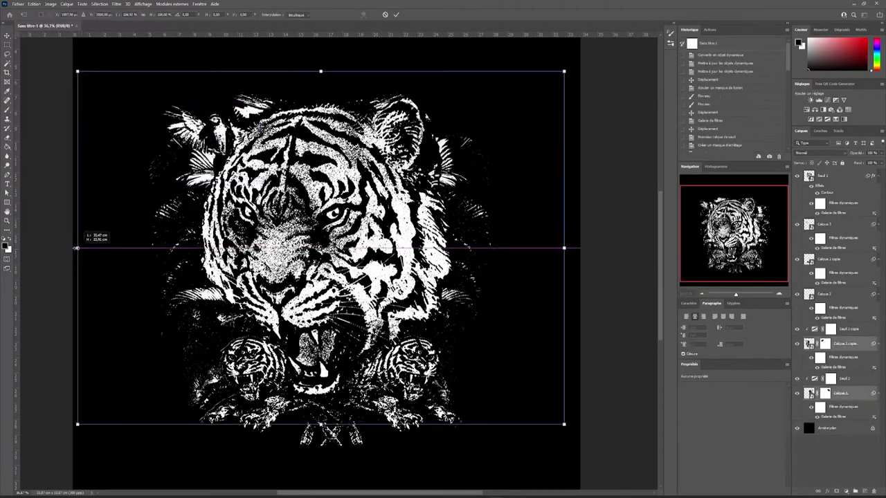
left_click_drag(490, 280, 495, 287)
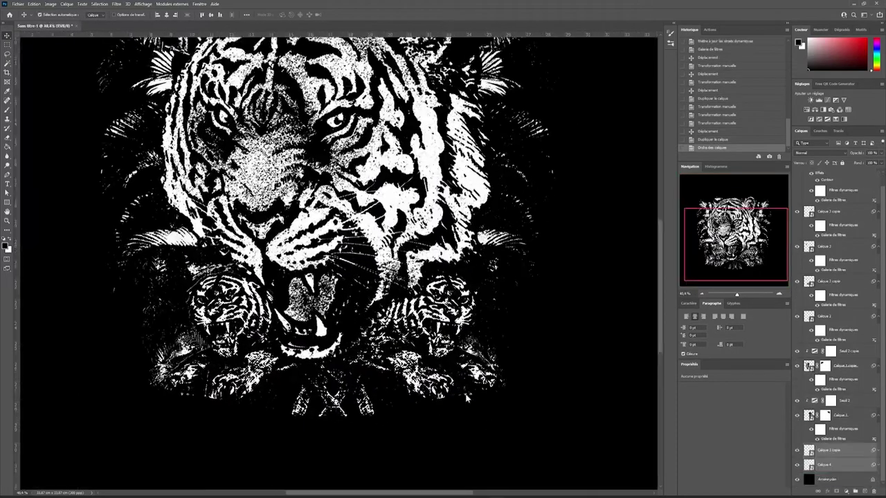
- Raise and reposition the lower tigers (Calque 2 and its copy), then paste the purple lightning image
left_click_drag(831, 415, 830, 358)
key("ctrl+t")
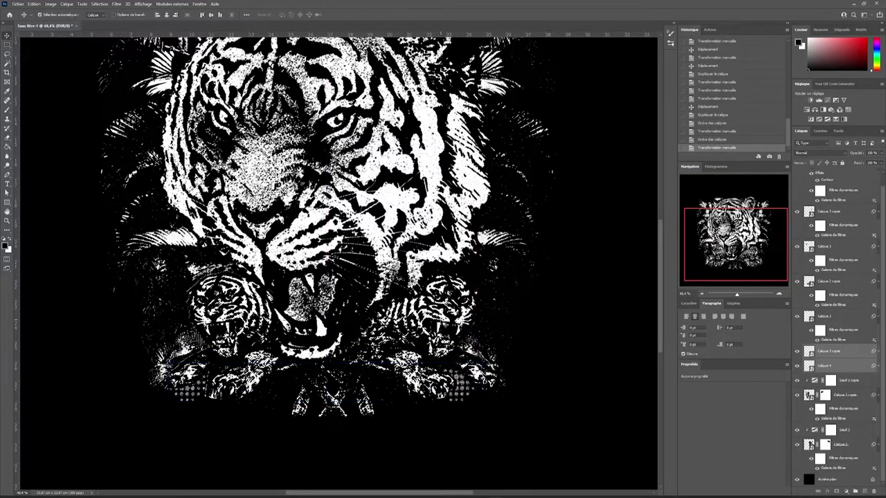
left_click(827, 316)
left_click(827, 282, "ctrl")
key("ctrl+t")
key("Return")
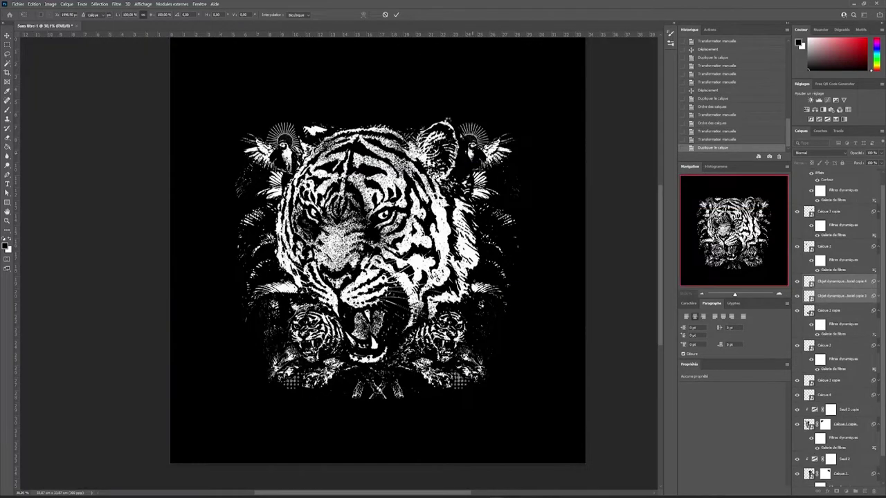
key("Return")
key("ctrl+v")
key("ctrl+t")
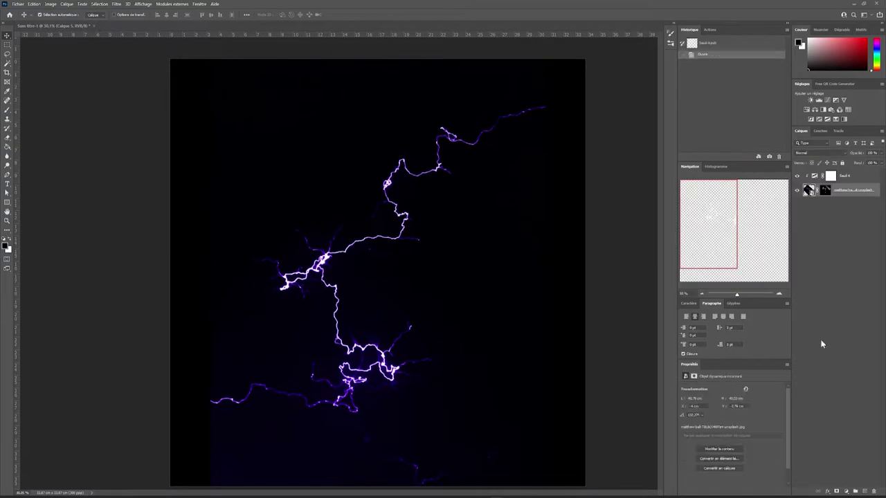
- Add a Threshold adjustment at level 24, clipped to the lightning layer
left_click(829, 119)
left_click_drag(731, 425, 696, 427)
right_click(858, 176)
left_click(858, 211)
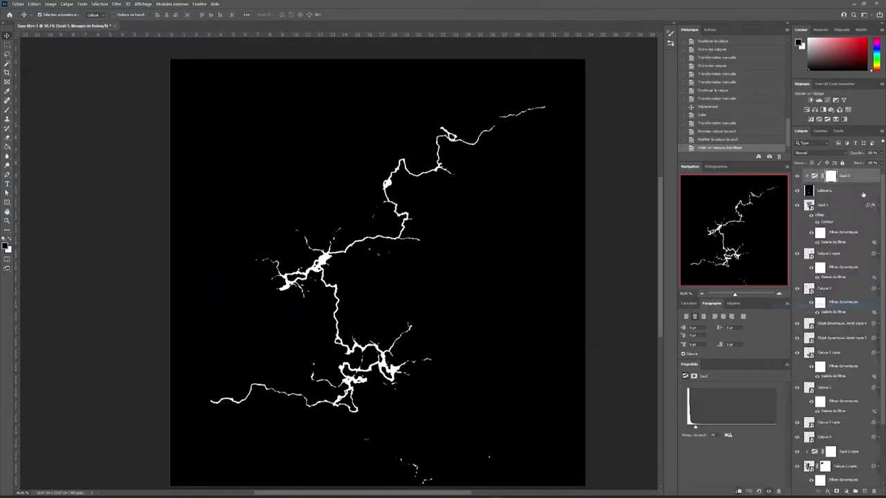
- Convert the lightning to a smart object and mask out its dark background using Color Range
right_click(863, 194)
left_click(806, 228)
left_click(98, 4)
left_click(114, 73)
left_click(591, 134)
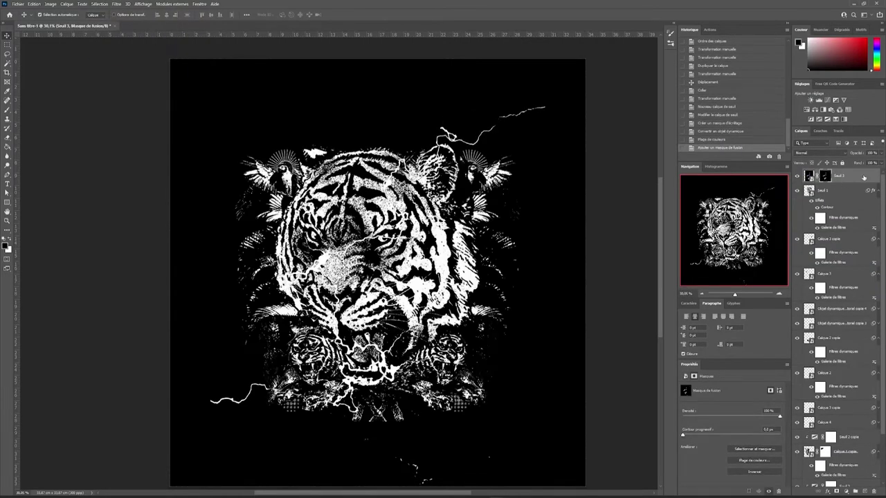
scroll(409, 441, "down", 2)
key("b")
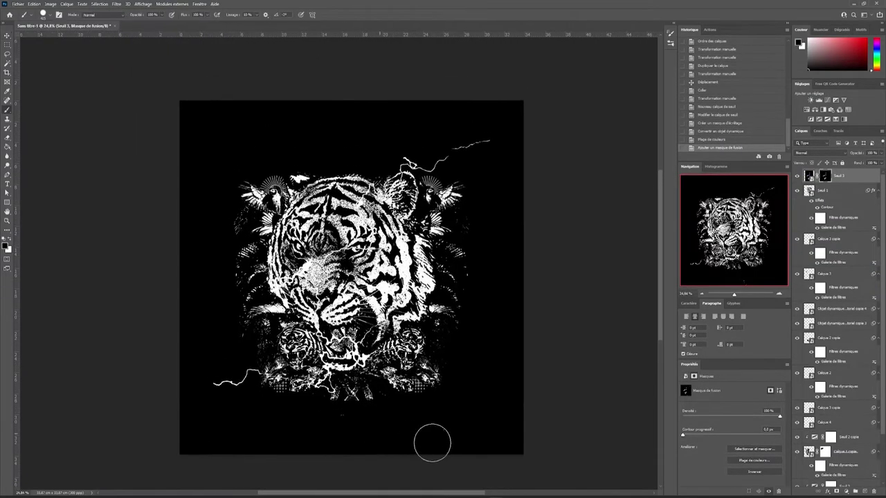
- Convert the Seuil 3 layer to a smart object and bring up the Filter Gallery
right_click(856, 175)
left_click(818, 244)
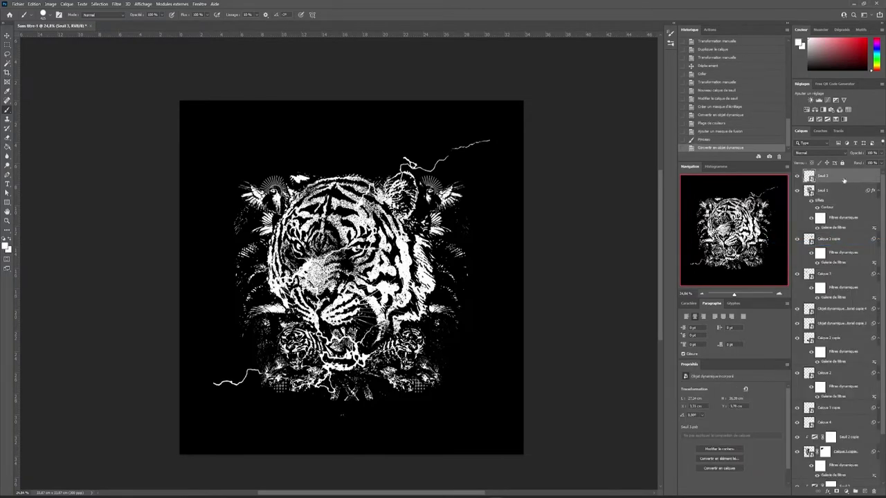
left_click(117, 4)
left_click(138, 69)
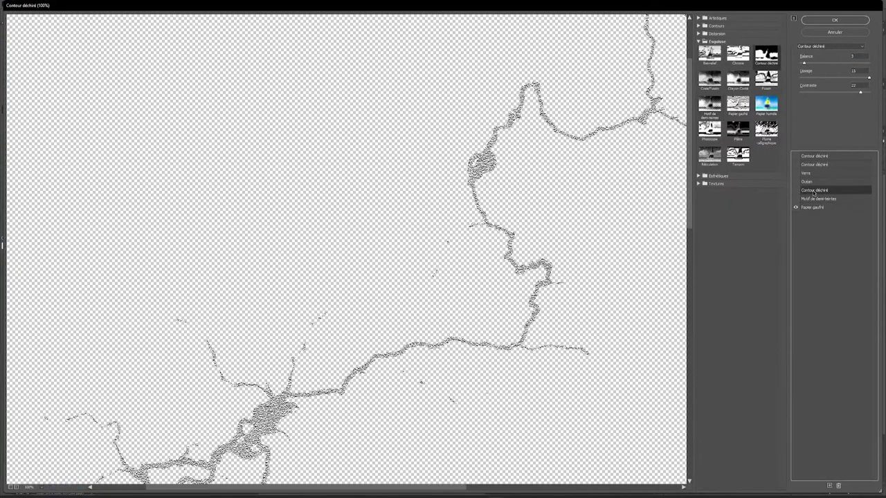
- Apply a Filter Gallery stack of Torn Edges, Reticulation and Glass to the lightning
left_click(825, 36)
left_click(117, 4)
left_click(135, 11)
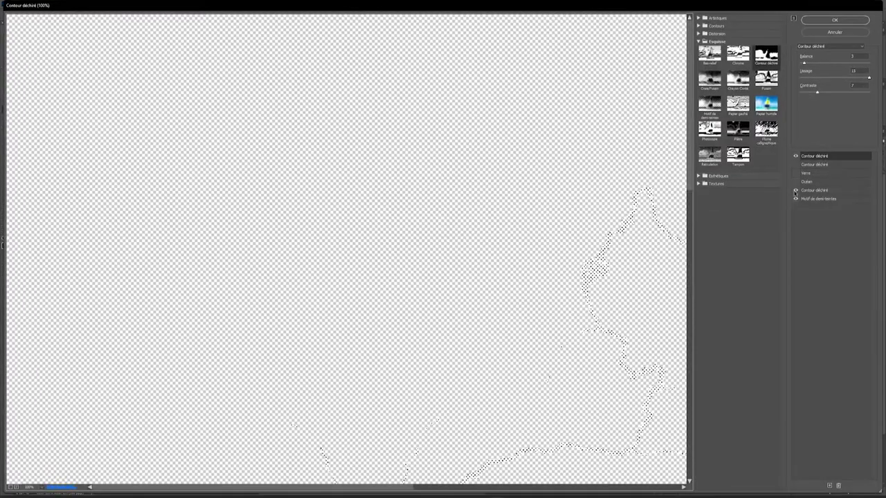
left_click(710, 154)
mouse_move(816, 156)
left_mouse_down()
mouse_move(818, 201)
mouse_move(794, 193)
left_mouse_up()
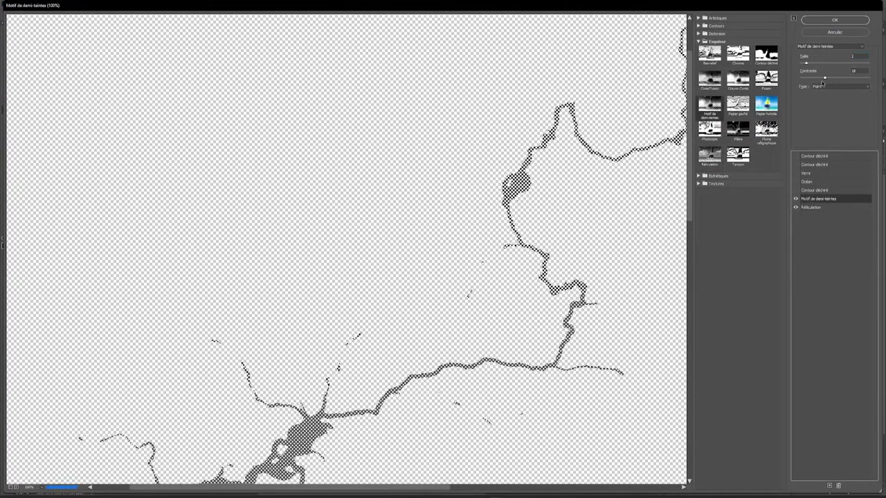
left_click(814, 189)
left_click(796, 173)
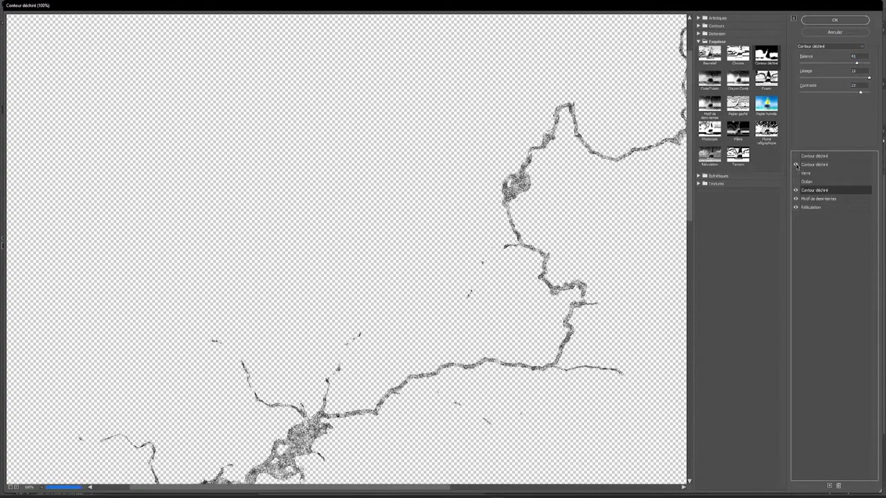
left_click(817, 156)
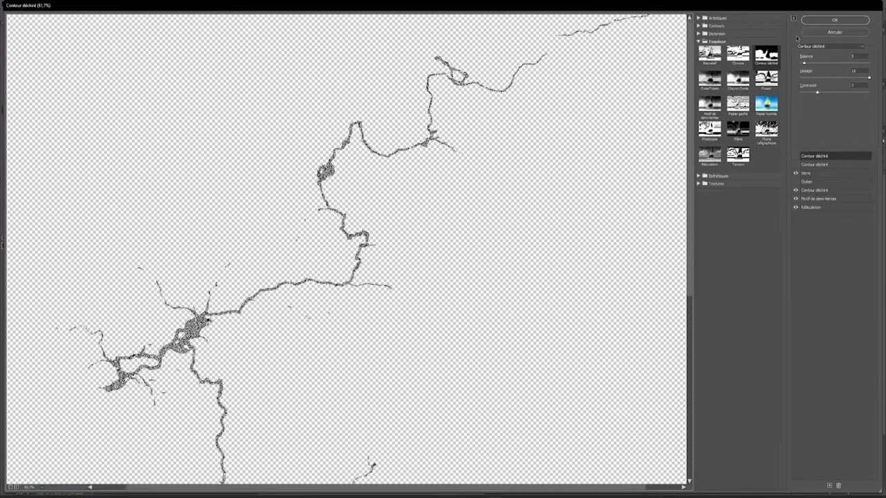
left_click(823, 21)
- Free-transform the lightning bolt, rotating and shrinking it
key("ctrl+t")
key("Return")
left_click_drag(546, 274, 554, 182)
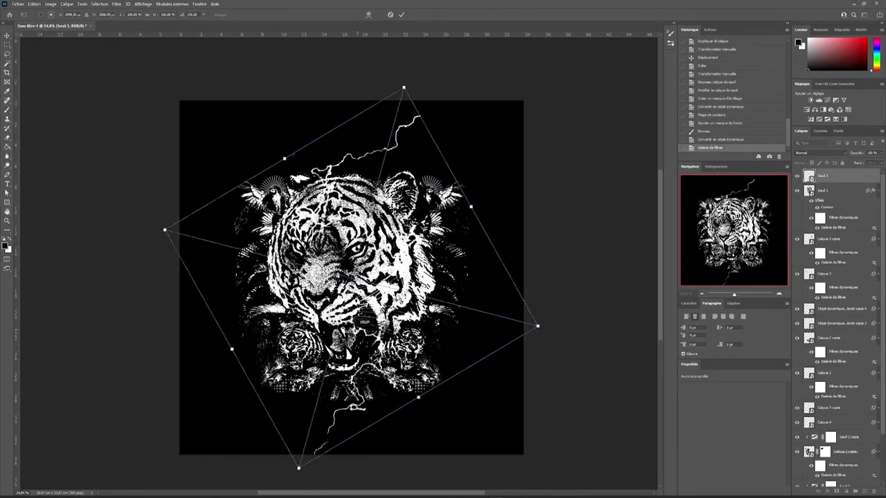
- Commit the rotation and position the lightning beside the tiger's face on the right
key("Return")
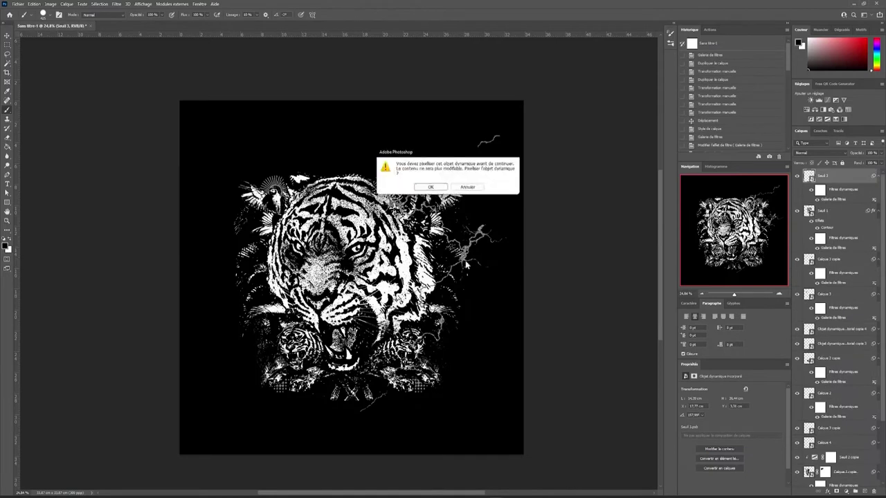
left_click(434, 187)
left_click_drag(458, 238, 465, 251)
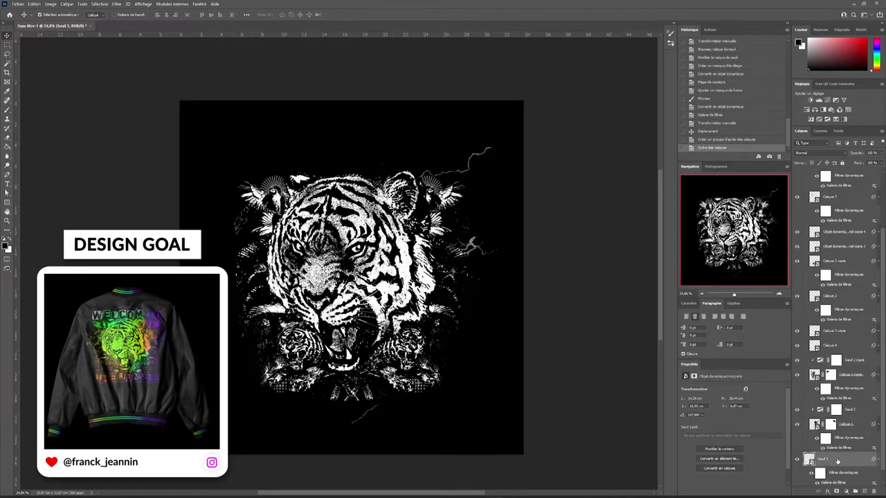
left_click_drag(454, 249, 457, 251)
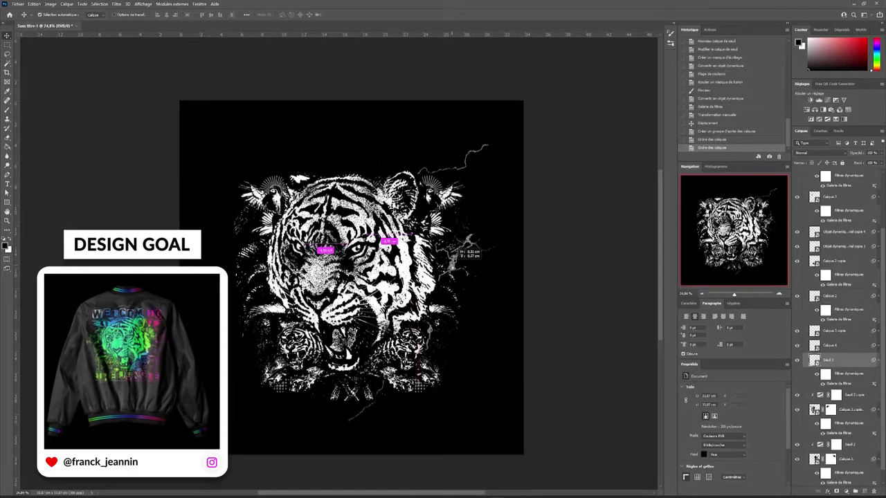
- Add a Threshold adjustment above the lightning and rotate the bolt into place
left_click(827, 118)
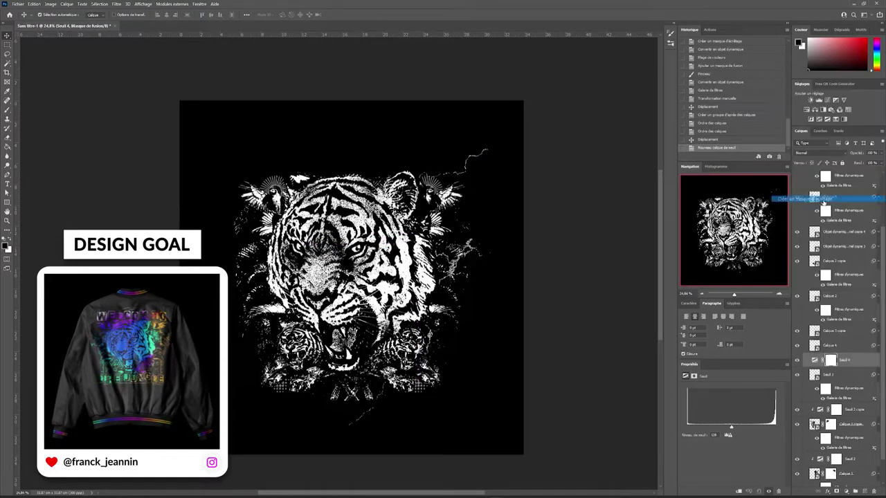
key("ctrl+t")
left_click_drag(525, 228, 492, 252)
key("ctrl+h")
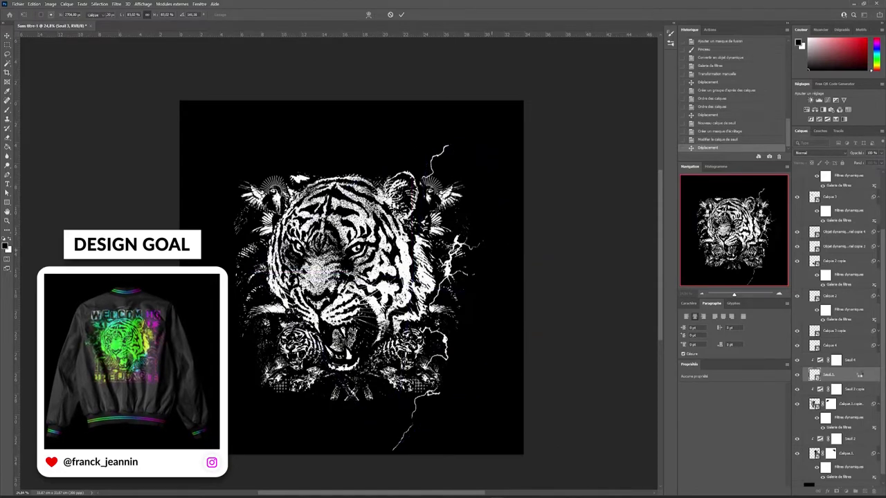
- Convert the lightning to a smart object, add a layer mask and paint part of it away
right_click(858, 380)
left_click(846, 431)
left_click(840, 493)
key("b")
mouse_move(416, 443)
left_mouse_down()
mouse_move(443, 394)
mouse_move(485, 187)
left_mouse_up()
key("v")
- Add a Brightness/Contrast adjustment clipped to the lightning and shift the bolt slightly left
scroll(351, 277, "up", 1)
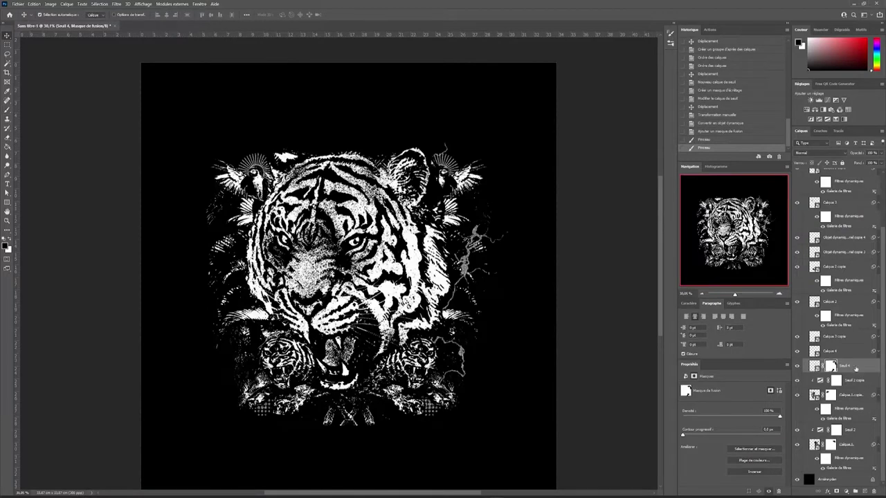
left_click(811, 100)
left_click(739, 491)
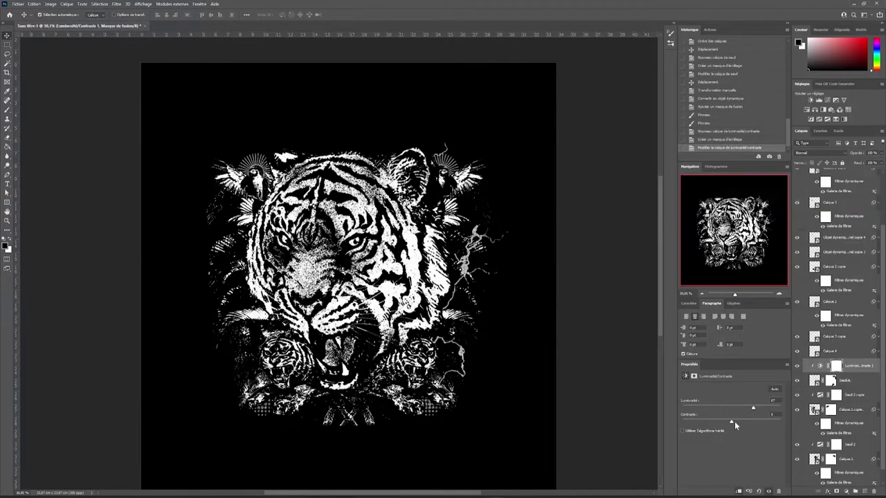
left_click_drag(484, 256, 470, 256)
- Duplicate the lightning, flip the copy horizontally and place it on the tiger's left side
key("ctrl+j")
key("ctrl+t")
right_click(406, 221)
left_click(429, 357)
left_click_drag(388, 228, 315, 230)
key("Return")
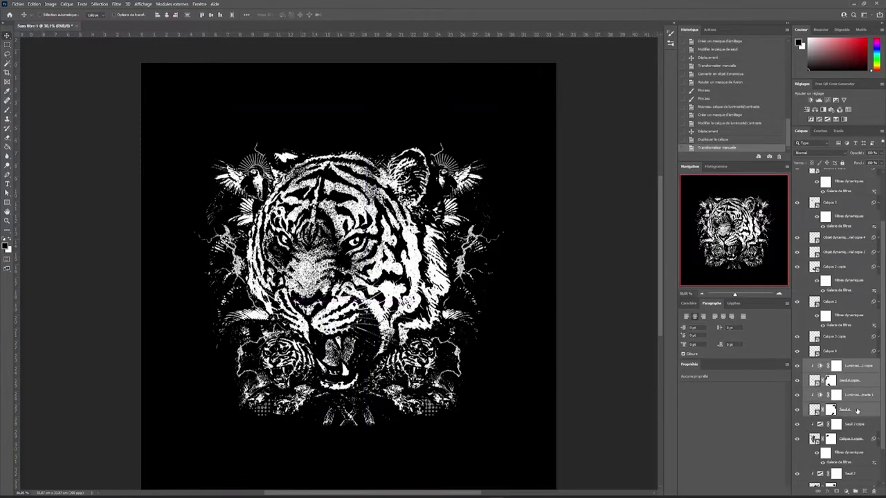
- Paste the frame graphic and scale it over the tiger
key("ctrl+v")
key("ctrl+t")
left_click_drag(354, 377, 355, 405)
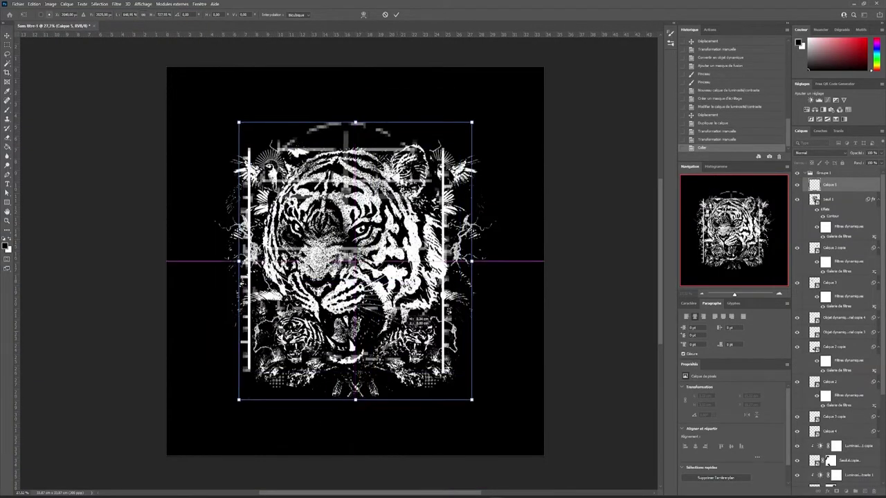
- Commit the frame size, convert it to a smart object and open its contents
key("Return")
right_click(856, 182)
left_click(805, 272)
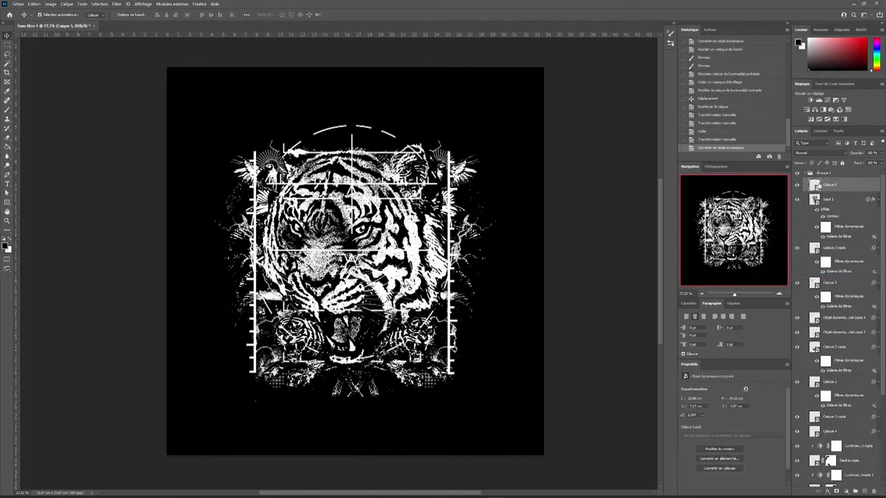
double_click(819, 186)
left_click(451, 185)
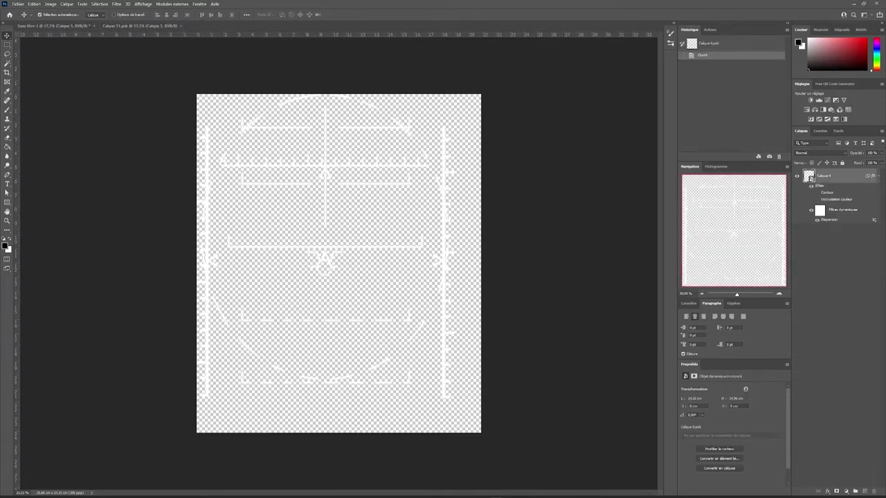
- Recentre the frame graphic and crop the sides of its canvas
mouse_move(379, 195)
left_mouse_down()
mouse_move(459, 233)
mouse_move(459, 216)
left_mouse_up()
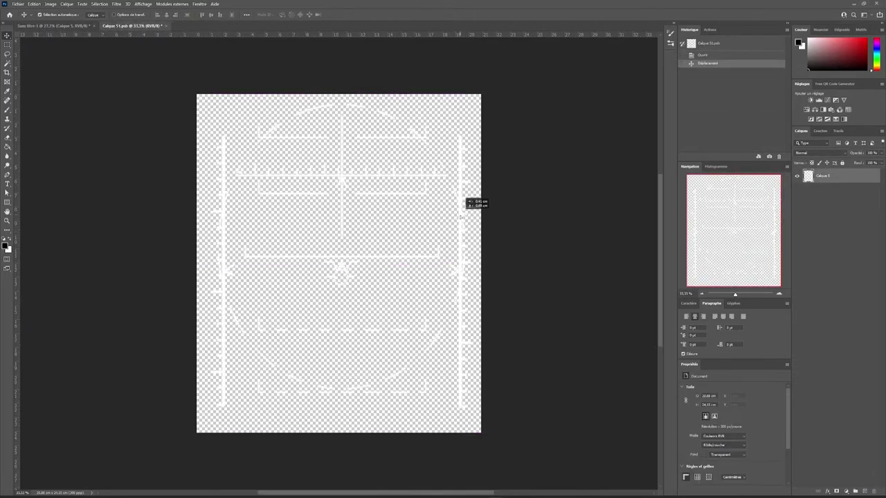
left_click(7, 72)
left_click_drag(197, 263, 212, 251)
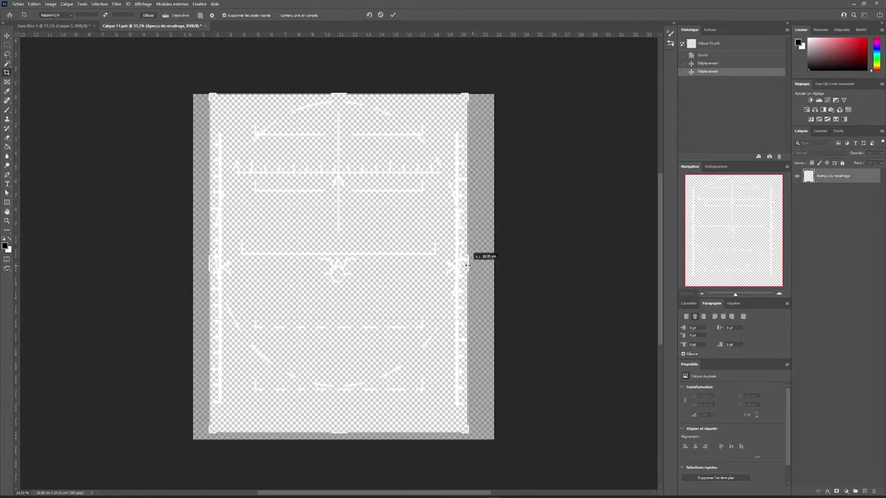
key("Return")
- Convert the frame layer to a smart object and apply the Dispersion filter
right_click(830, 176)
left_click(822, 272)
left_click(116, 3)
left_click(216, 122)
left_click(484, 165)
key("Return")
- Save the edited frame contents and return to the main design
key("ctrl+t")
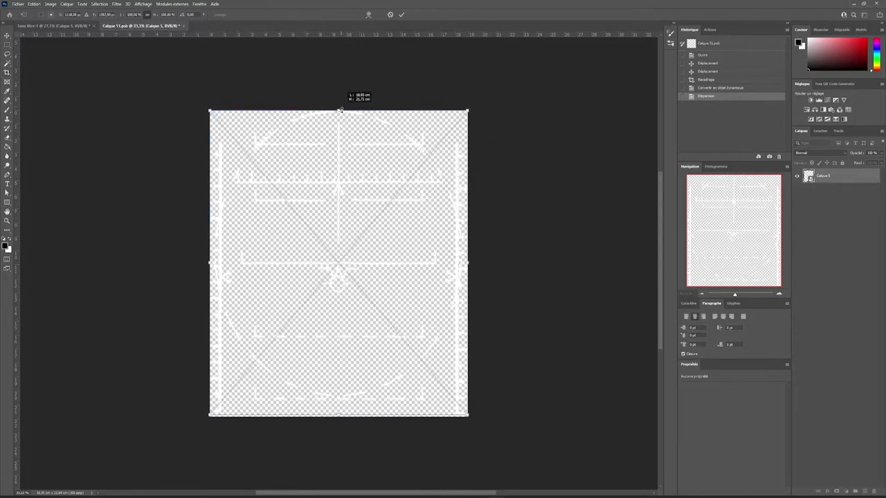
key("Return")
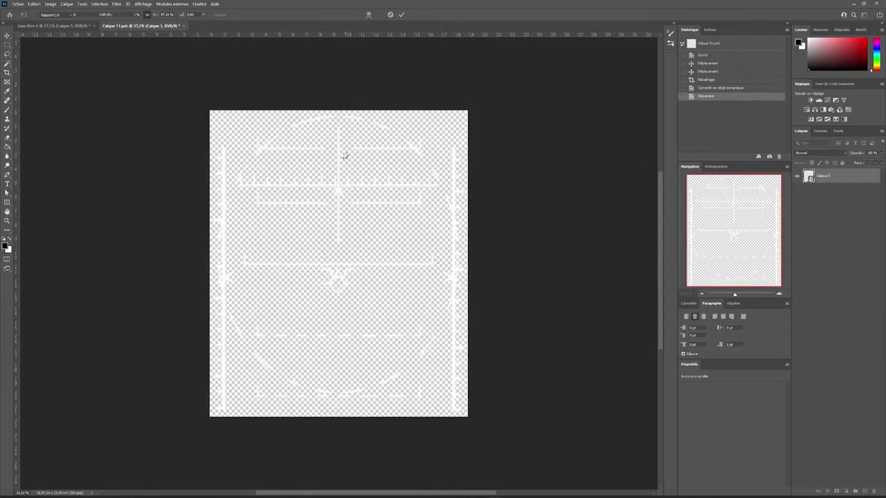
key("ctrl+s")
left_click(181, 26)
- Nudge the frame slightly left and apply Filter Gallery Torn Edges to it
key("ctrl+t")
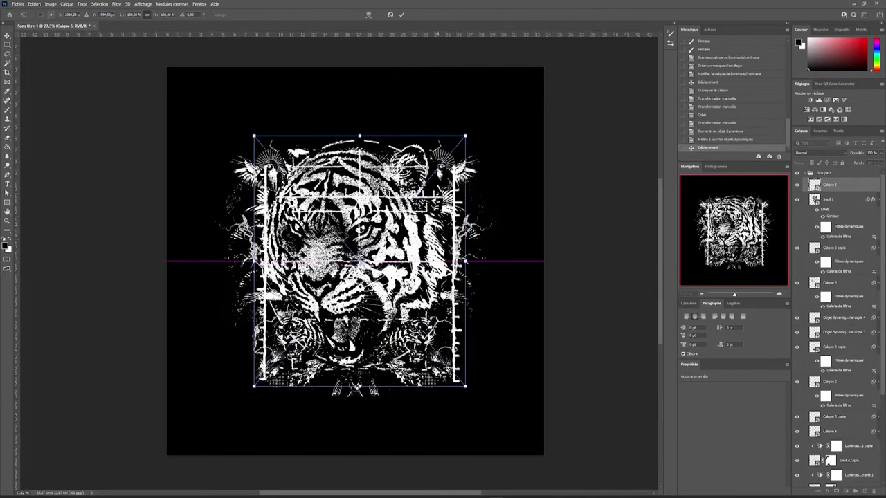
left_click_drag(355, 263, 348, 262)
key("Return")
left_click(116, 4)
left_click(123, 11)
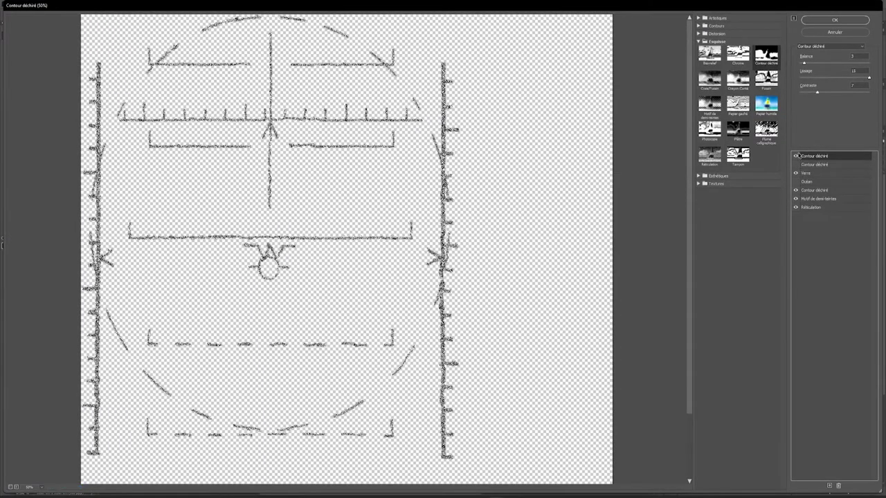
key("Return")
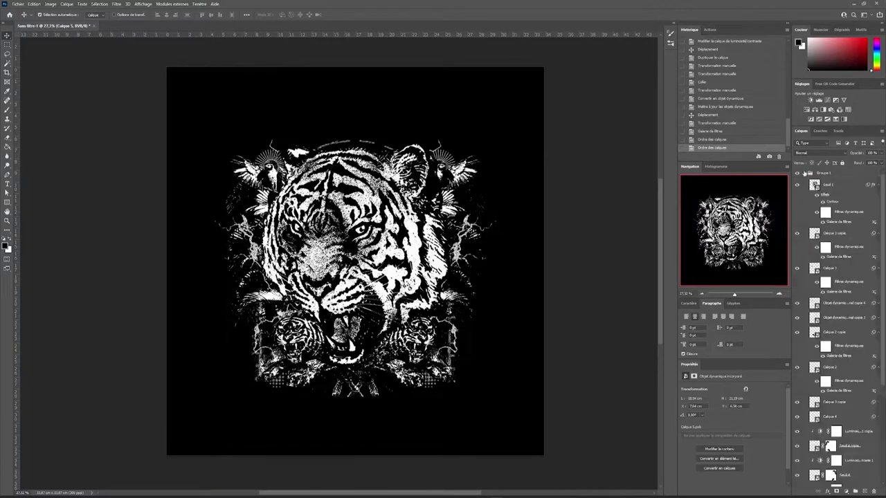
- Move the frame layer below the tiger, enlarge it upward, then paste another graphic
left_click_drag(831, 182, 823, 465)
key("ctrl+t")
left_click_drag(355, 122, 355, 115)
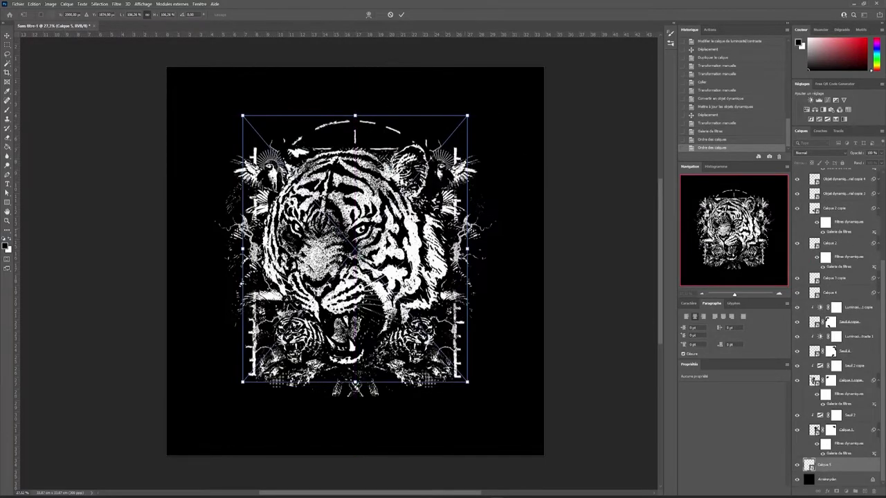
key("Return")
key("ctrl+v")
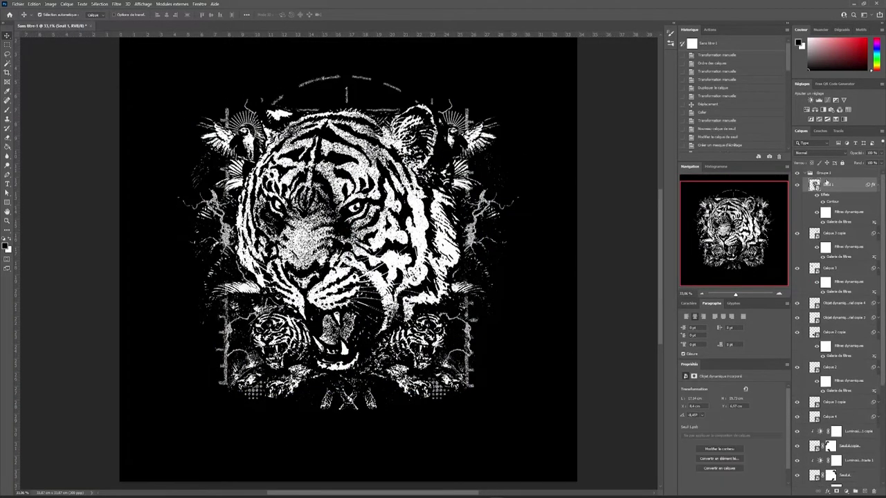
- Place the pasted graphic and apply a Filter Gallery stack with Reticulation, Glass and Halftone Pattern
key("ctrl+t")
key("Return")
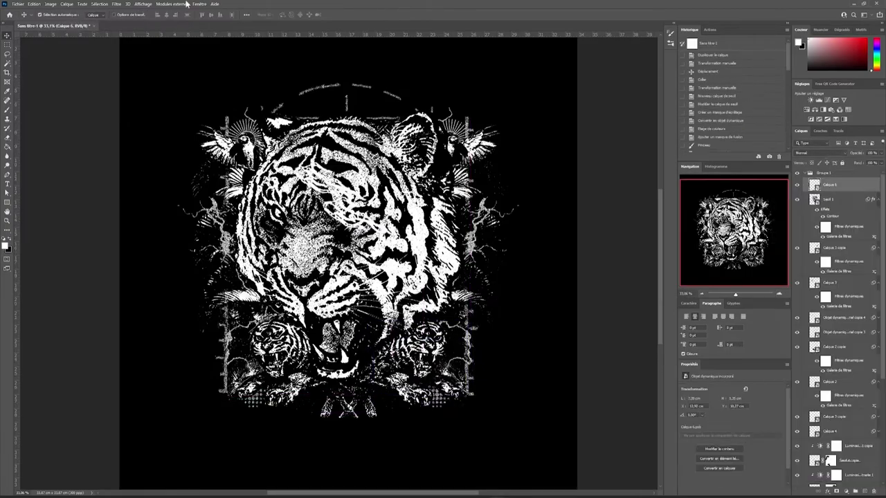
left_click(115, 4)
left_click(138, 12)
left_click(796, 208, "alt")
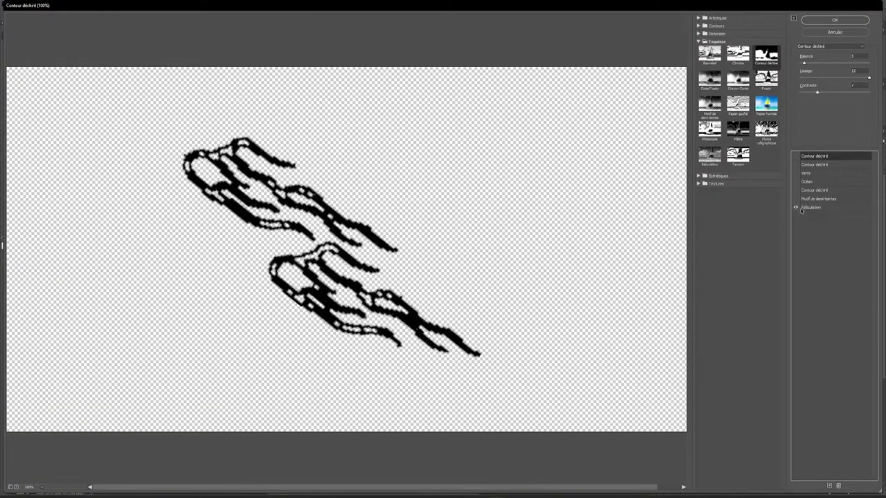
left_click(796, 174)
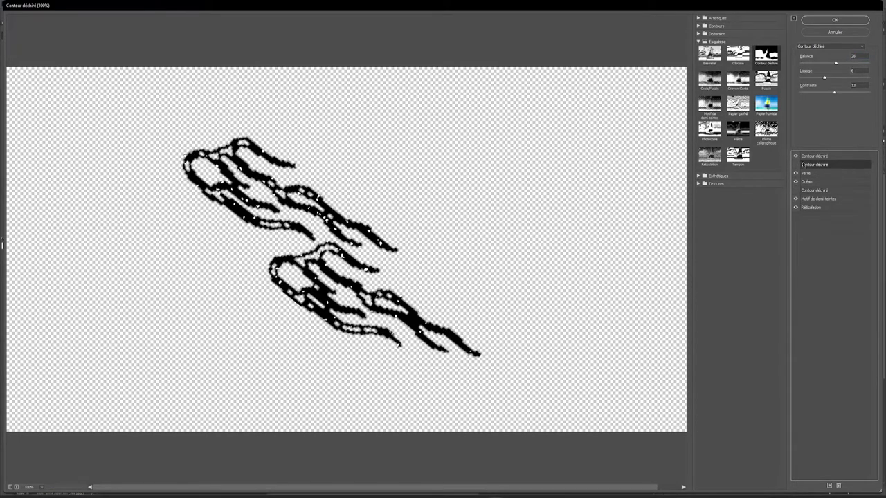
left_click_drag(844, 63, 810, 64)
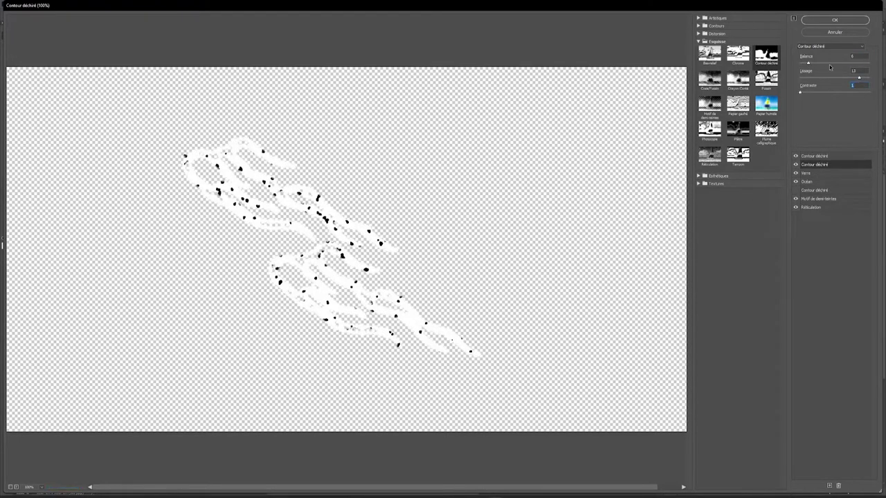
left_click(796, 156)
left_click(796, 164)
left_click(816, 173)
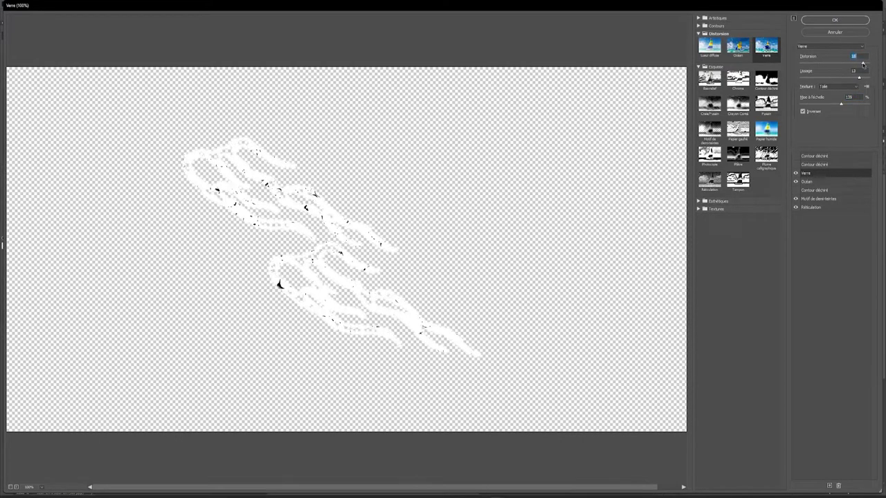
left_click(816, 198)
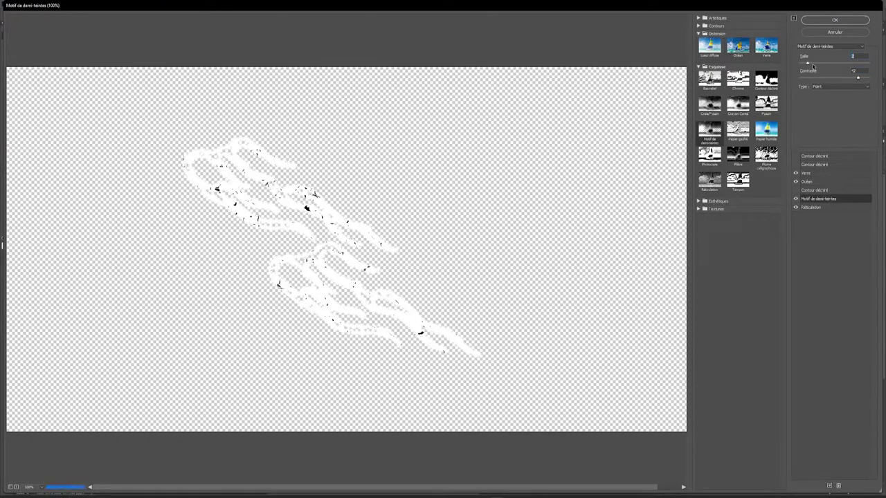
left_click(848, 21)
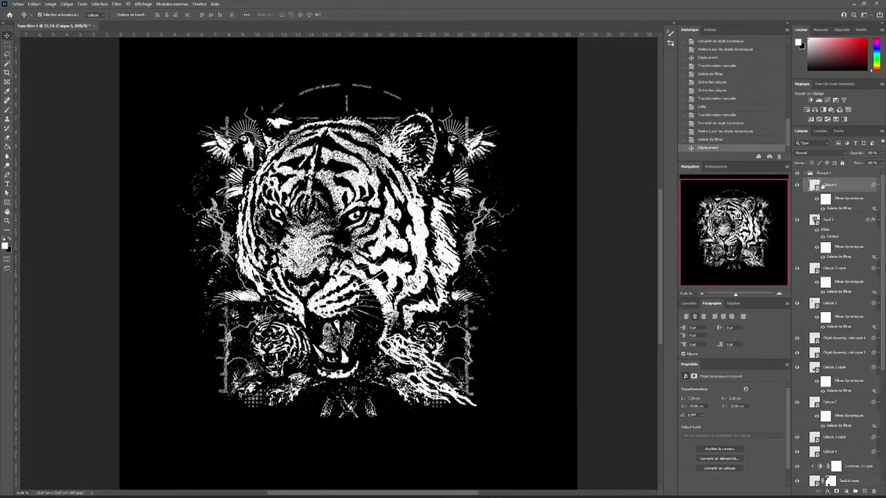
- Add a Stroke style and a clipped Threshold, then convert the artwork to a smart object
double_click(822, 186)
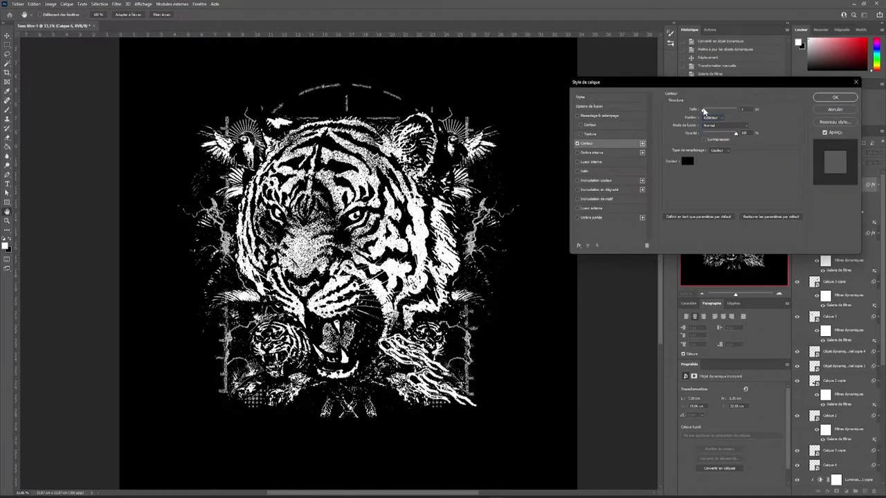
left_click(834, 97)
left_click(827, 118)
right_click(847, 185)
left_click(803, 311)
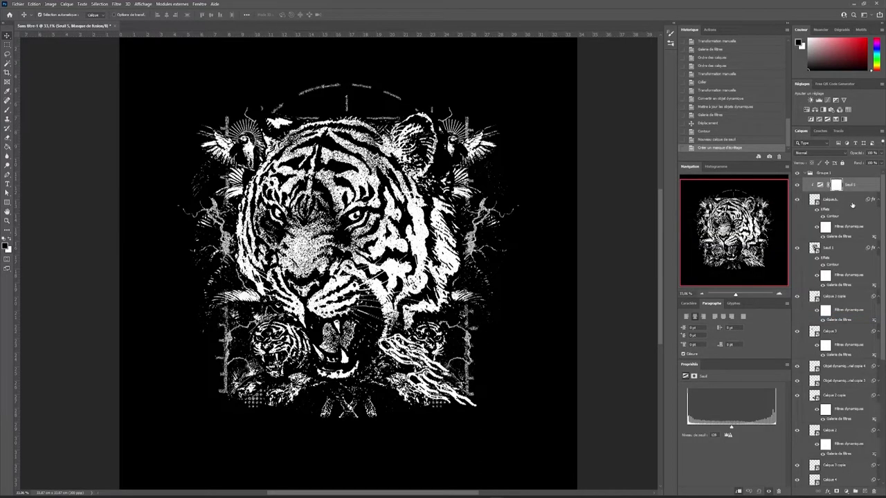
right_click(845, 216)
left_click(794, 254)
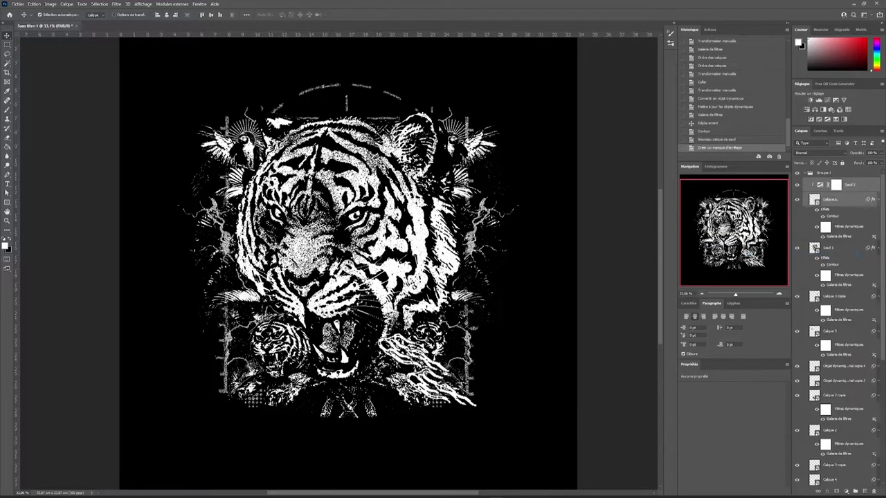
- Apply Filter Gallery with Reticulation density 13 and Torn Edges smoothness and contrast adjusted
left_click(116, 4)
left_click(138, 12)
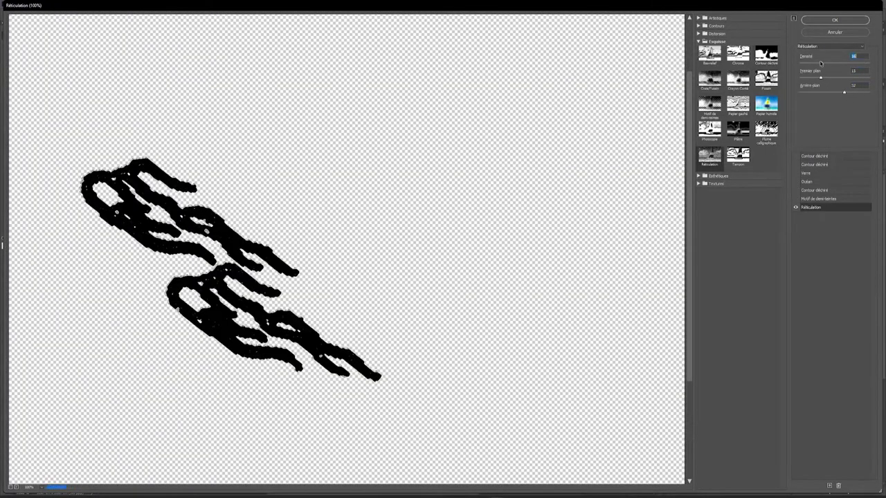
left_click_drag(821, 63, 816, 63)
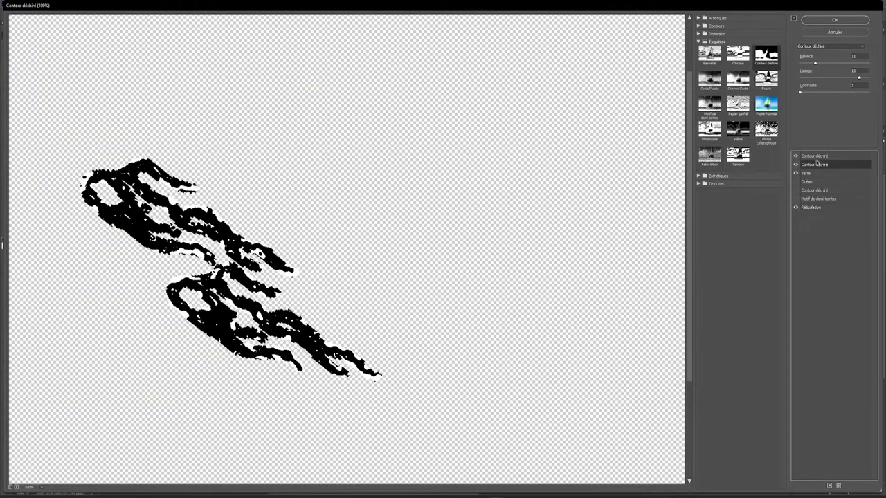
left_click(796, 173)
left_click(813, 156)
left_click_drag(855, 77, 864, 81)
left_click(843, 92)
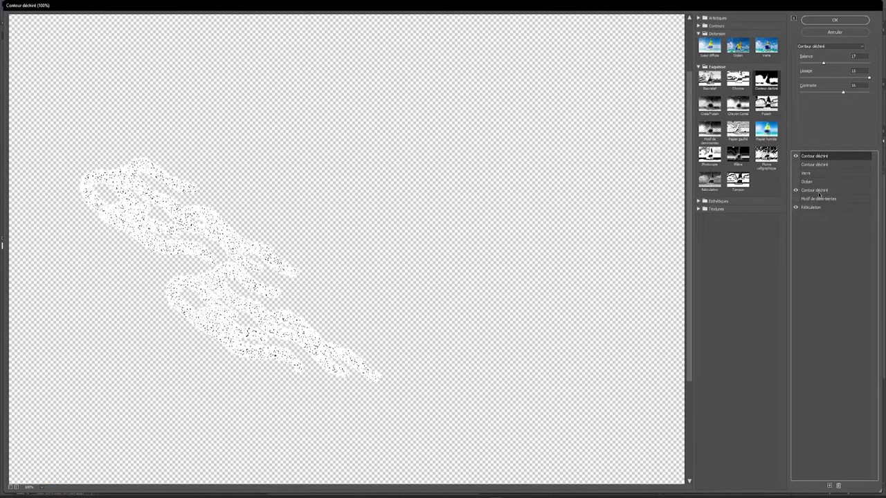
left_click(834, 20)
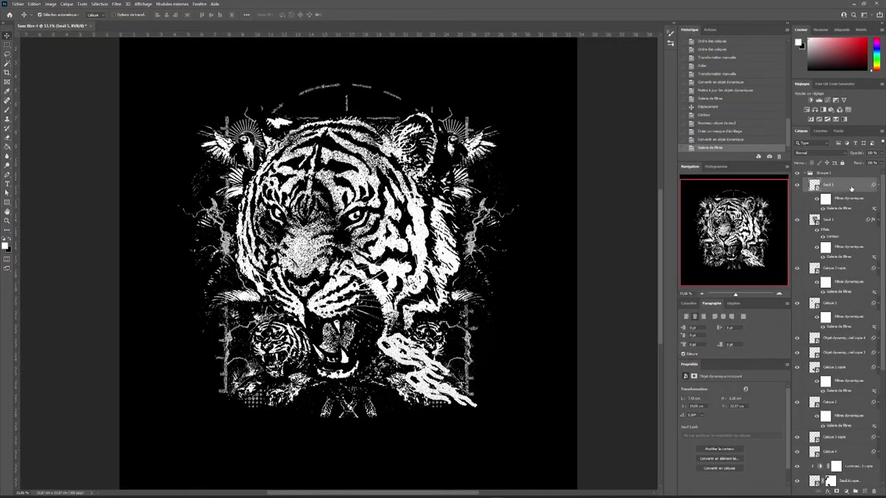
- Confirm the Stroke style and apply Dispersion using a chosen reference image
double_click(851, 189)
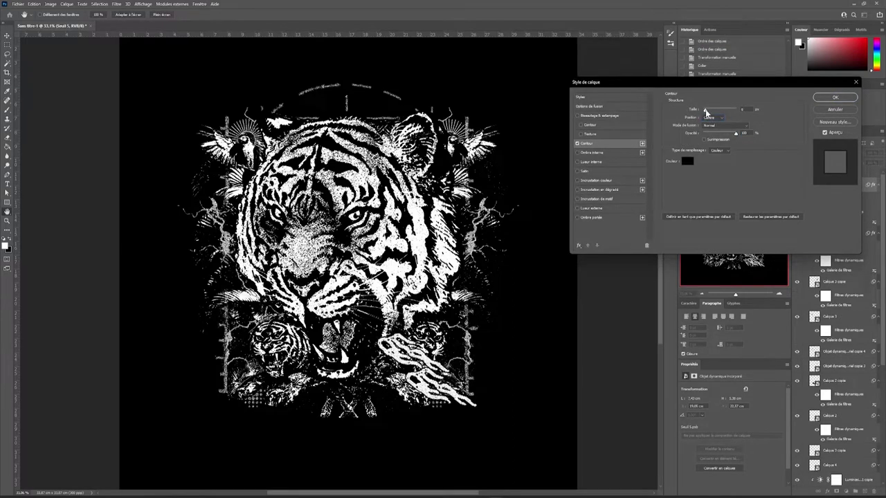
left_click(830, 103)
left_click(117, 3)
left_click(221, 122)
left_click(454, 149)
double_click(97, 70)
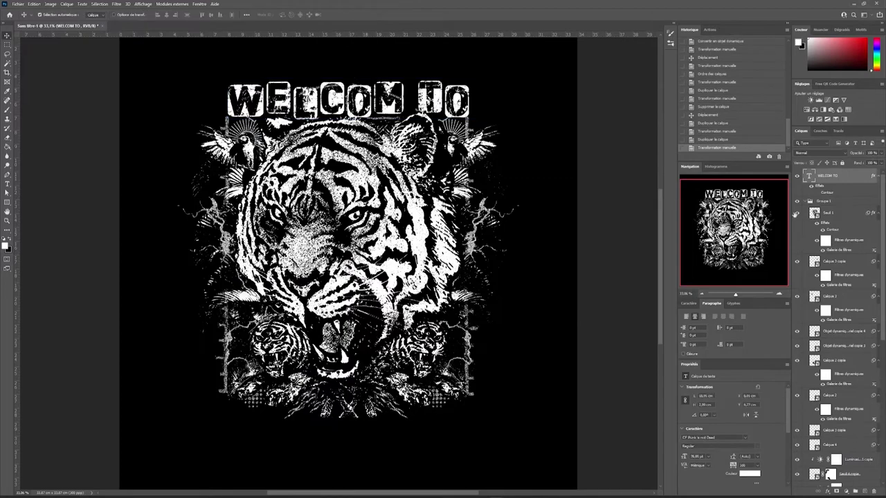
- Clip a texture inside the WELCOM TO smart object with Threshold 147, then save and close
right_click(843, 176)
left_click(780, 261)
double_click(809, 177)
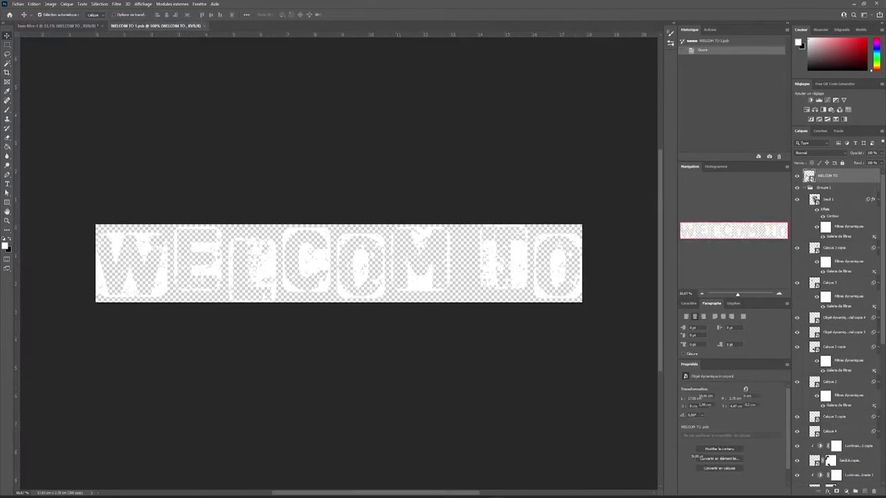
double_click(839, 198)
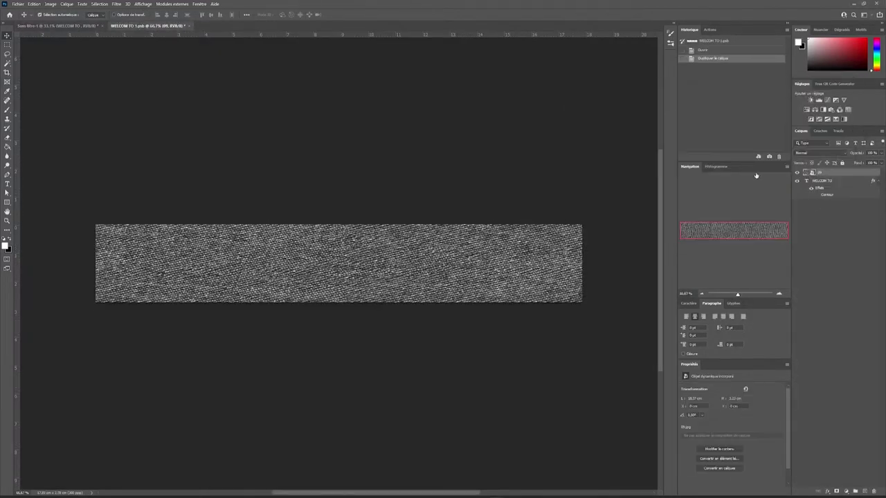
right_click(858, 194)
left_click(819, 336)
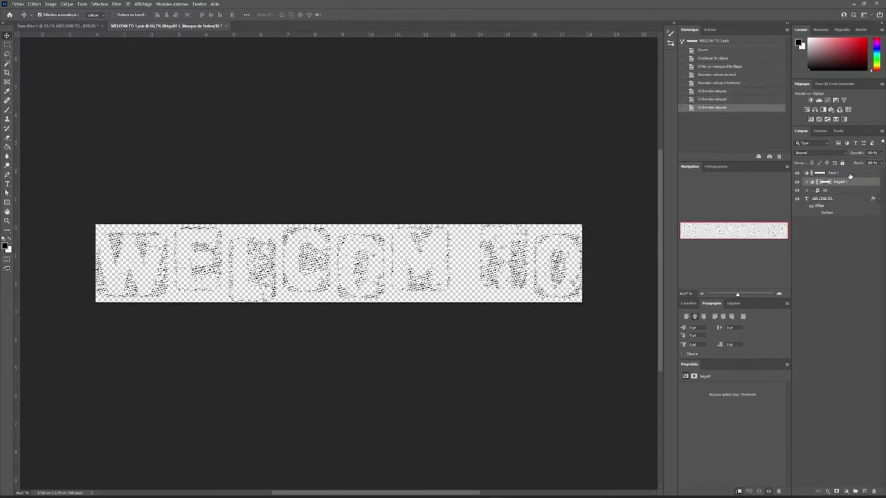
left_click_drag(733, 429, 737, 427)
left_click(216, 26)
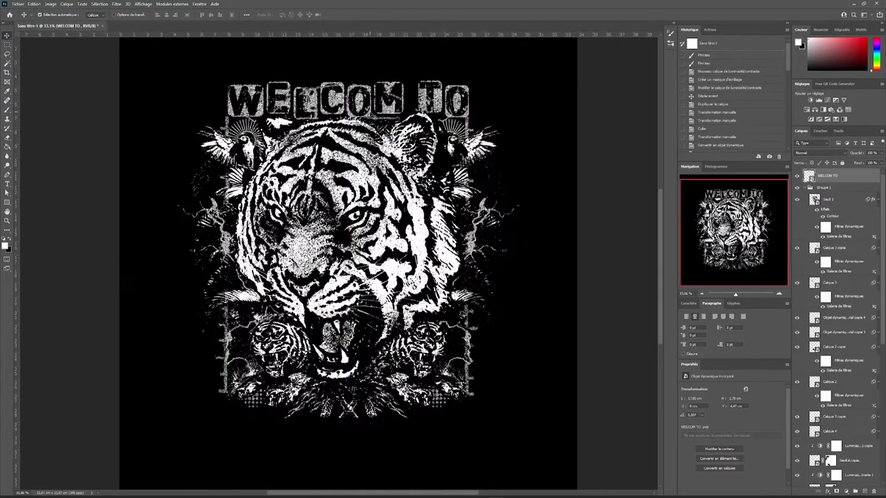
- Add a Stroke outline layer style to the WELCOM TO title
double_click(851, 200)
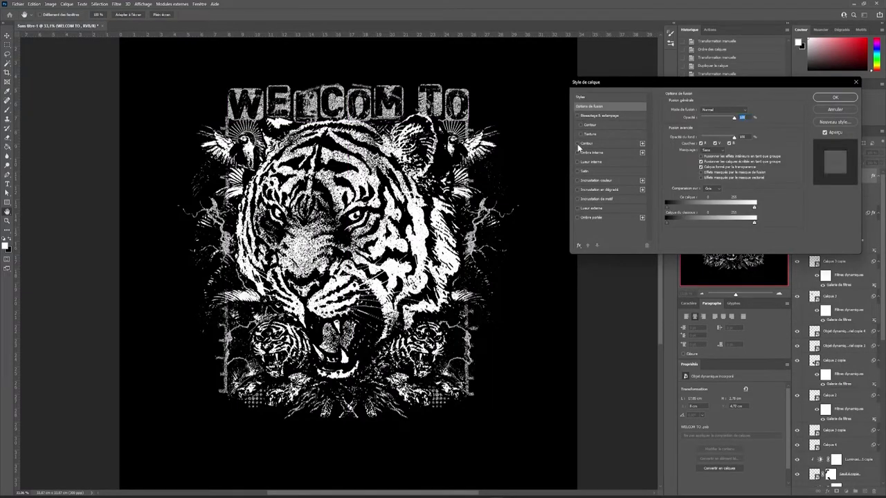
left_click(585, 125)
left_click(834, 97)
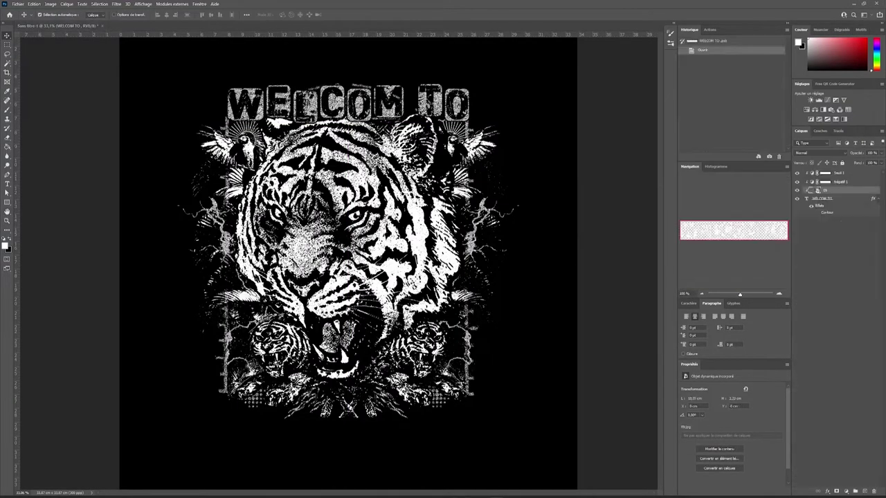
left_click(116, 3)
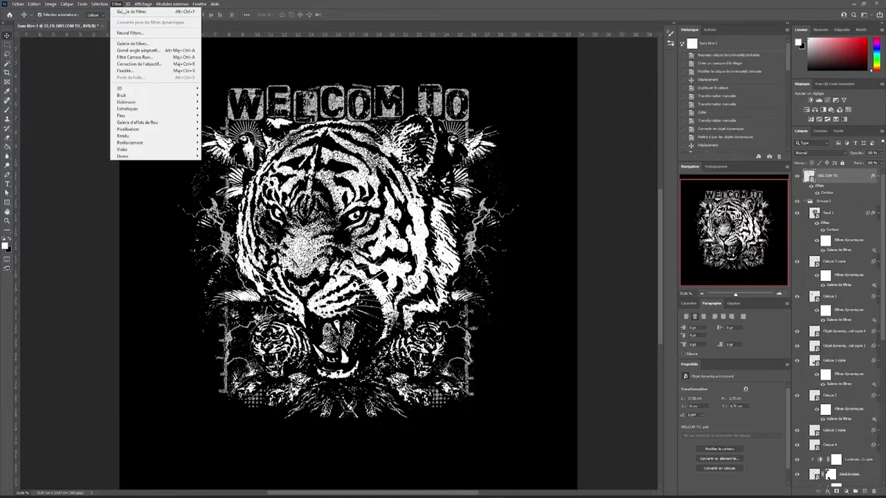
- Apply the Dispersion filter to the WELCOM TO title
left_click(211, 122)
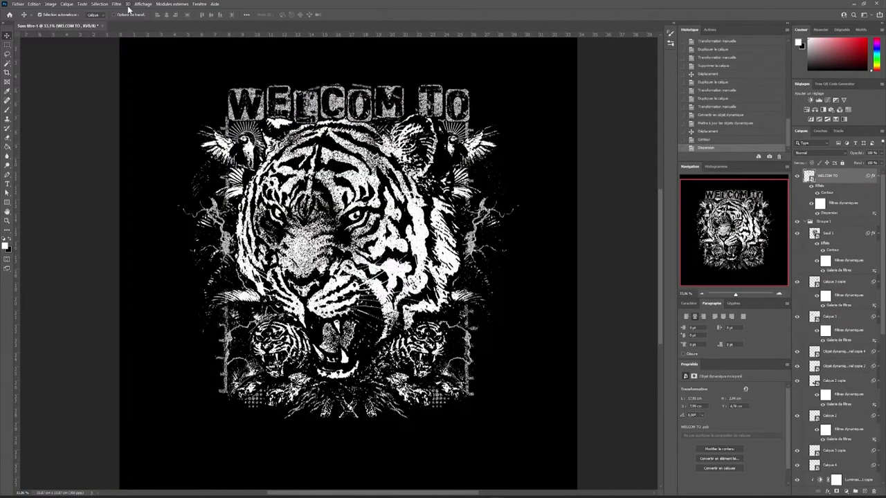
left_click(117, 4)
left_click(159, 46)
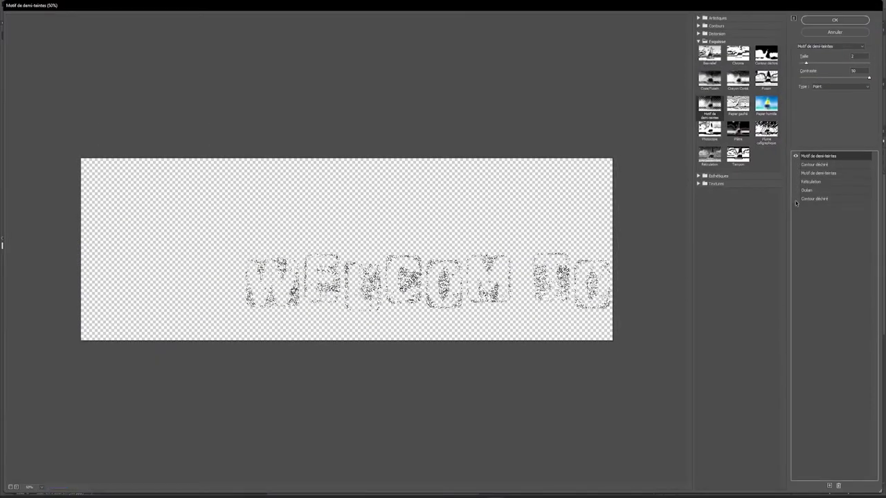
- Apply Halftone Pattern and Torn Edges via Filter Gallery, then add a Threshold adjustment layer
left_click(796, 173)
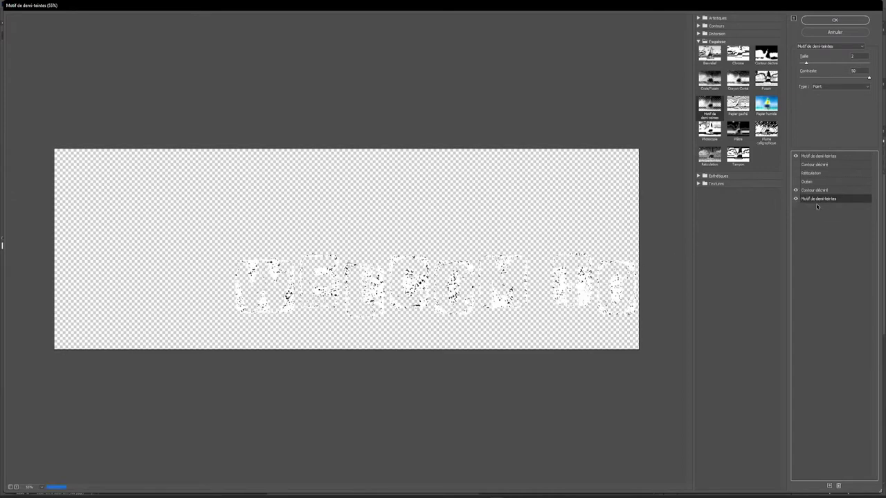
left_click(795, 155)
left_click(814, 190)
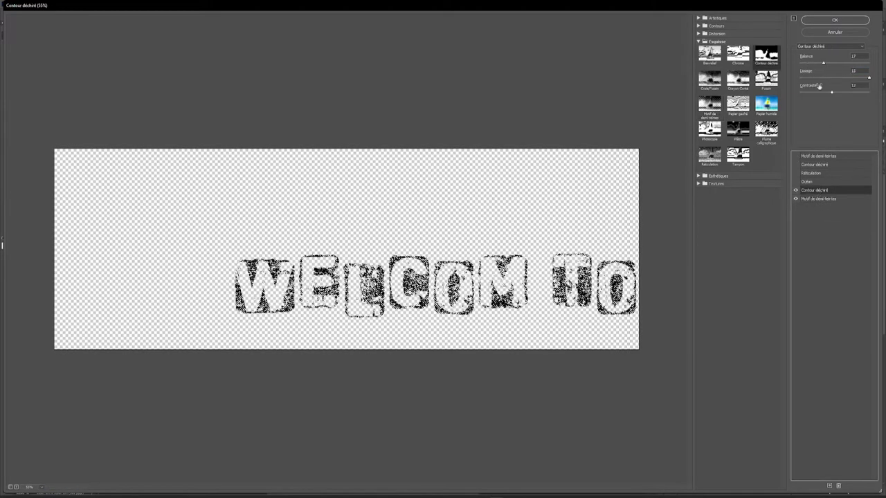
left_click(795, 156)
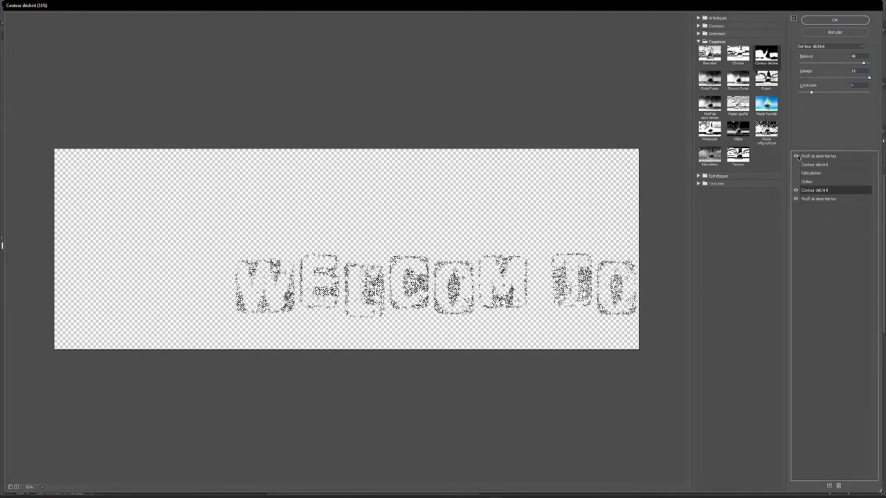
key("Return")
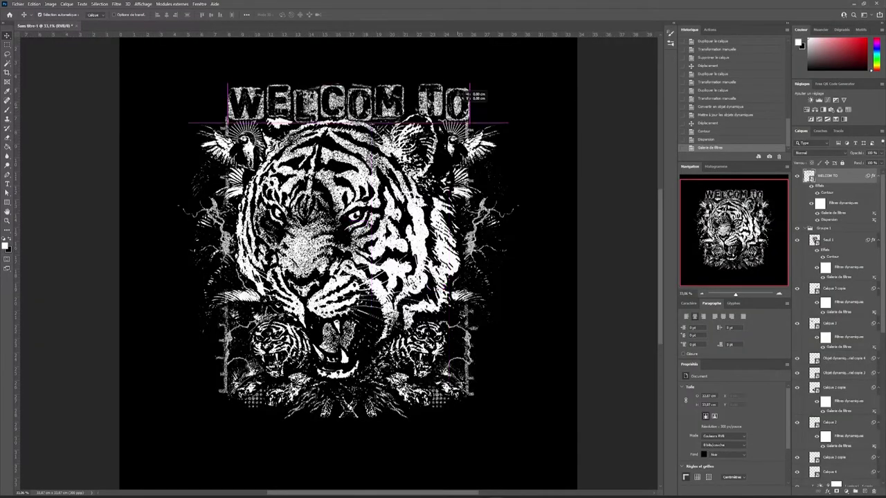
left_click(824, 119)
left_click(831, 191)
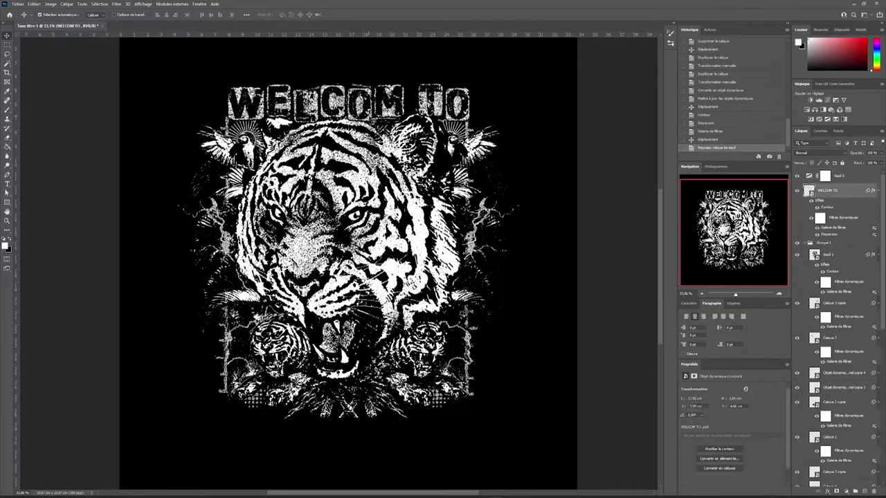
- Move WELCOM TO into Groupe 1 and free-transform it taller and wider
left_click_drag(850, 284, 849, 284)
left_click_drag(347, 83, 350, 74)
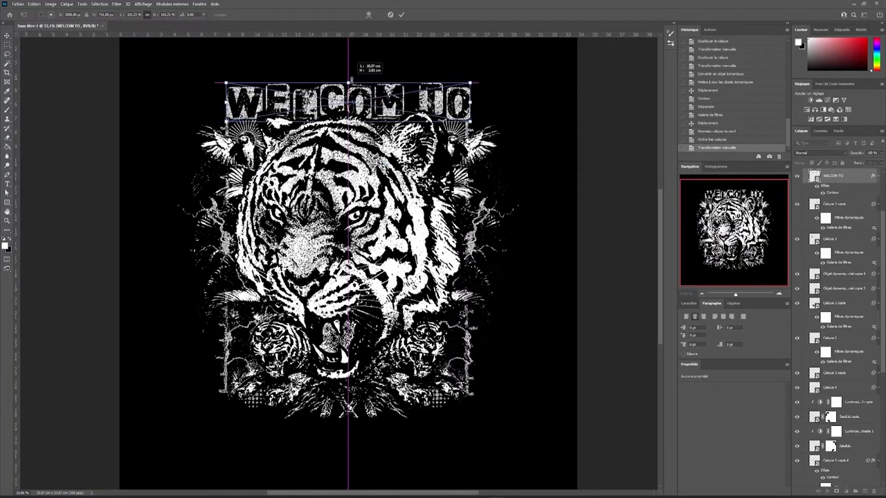
left_click_drag(351, 80, 348, 78)
key("Return")
- Enlarge the Calque 5 arc and THE JUNGLE title, copying the headline effects onto THE JUNGLE
key("ctrl+t")
left_click_drag(346, 79, 357, 64)
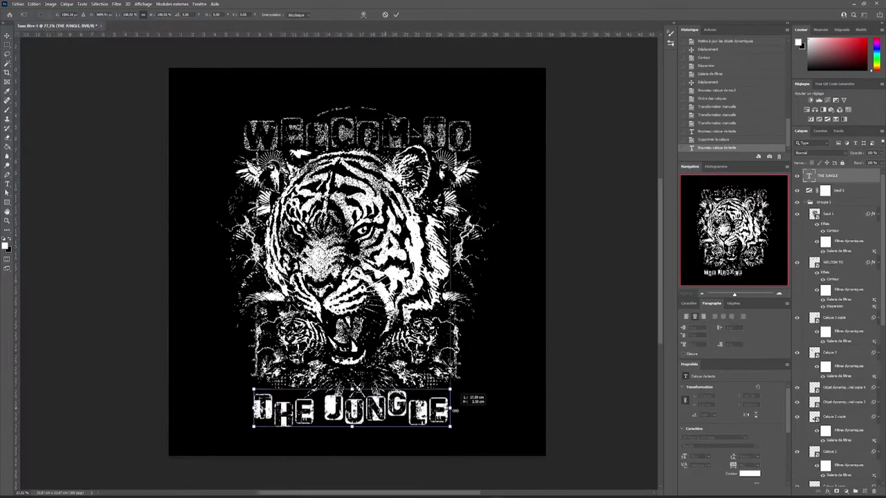
mouse_move(386, 415)
left_mouse_down()
mouse_move(455, 375)
mouse_move(430, 378)
left_mouse_up()
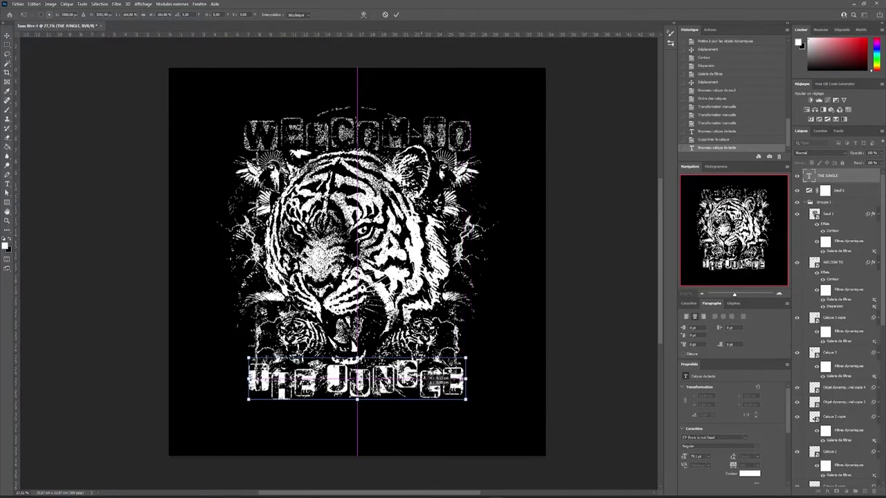
mouse_move(874, 199)
left_mouse_down()
mouse_move(861, 249)
mouse_move(839, 250)
left_mouse_up()
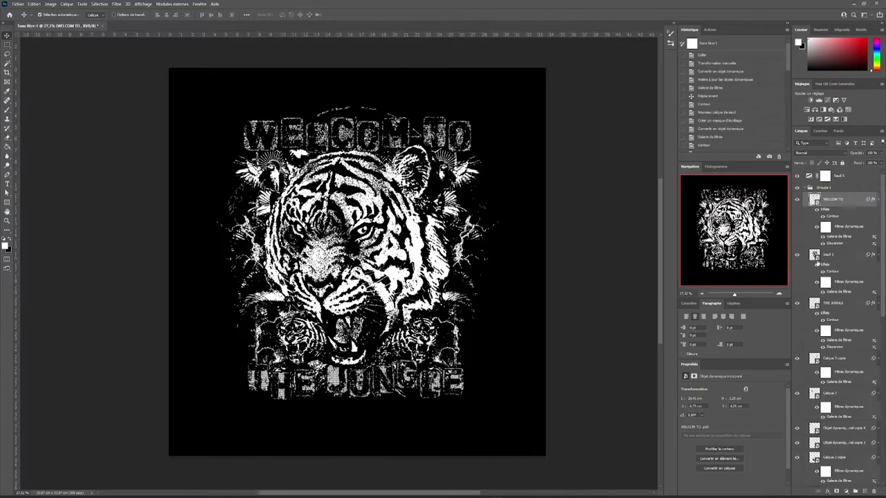
- Raise the threshold inside the THE JUNGLE smart object to 188 and save it
left_click_drag(849, 215, 842, 306)
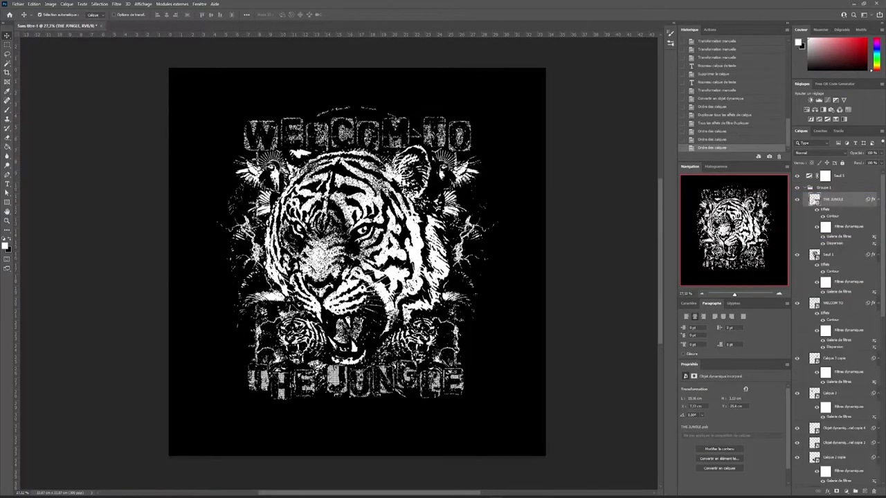
double_click(815, 199)
key("Return")
left_click(845, 490)
left_click(795, 443)
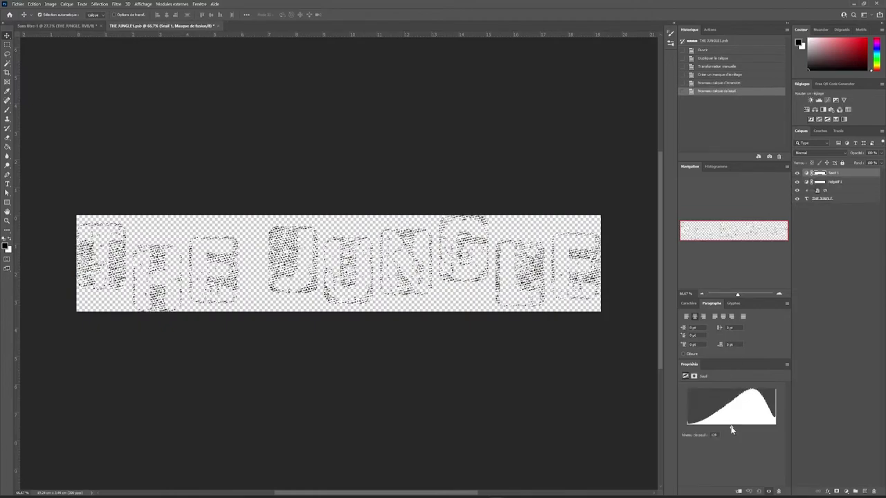
left_click_drag(731, 430, 741, 427)
key("ctrl+w")
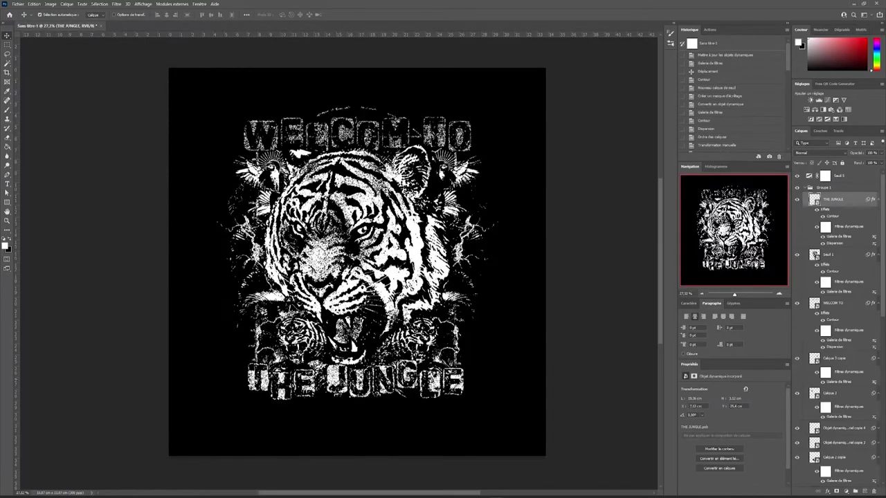
scroll(335, 224, "up", 2)
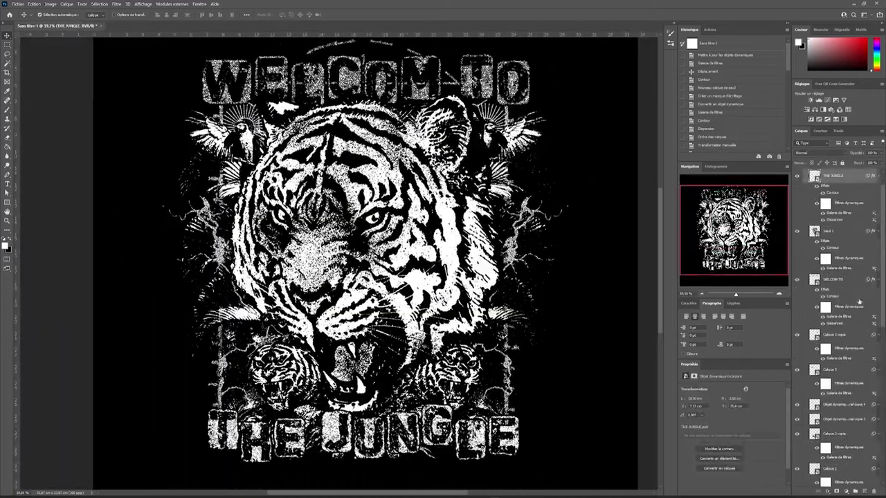
double_click(814, 176)
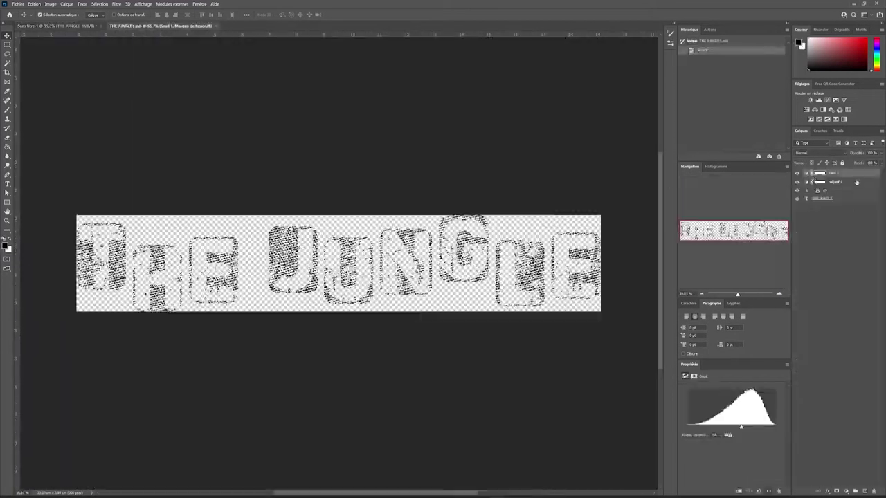
left_click_drag(741, 427, 751, 427)
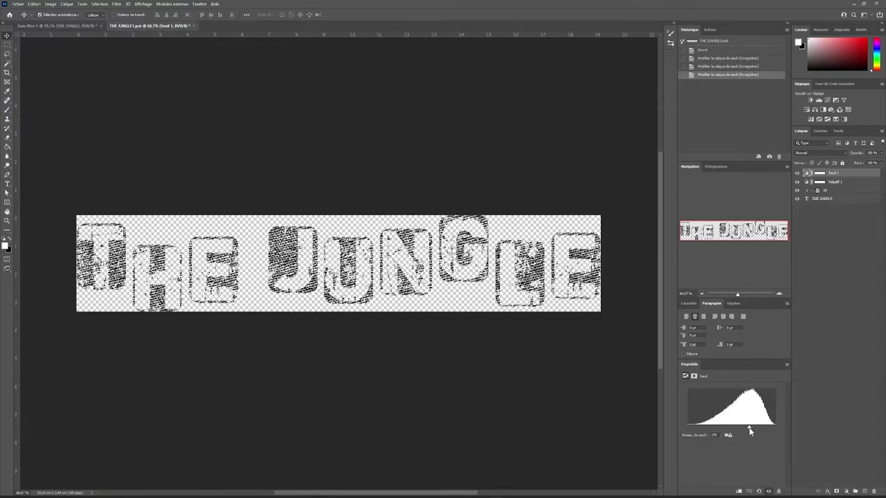
left_click(72, 27)
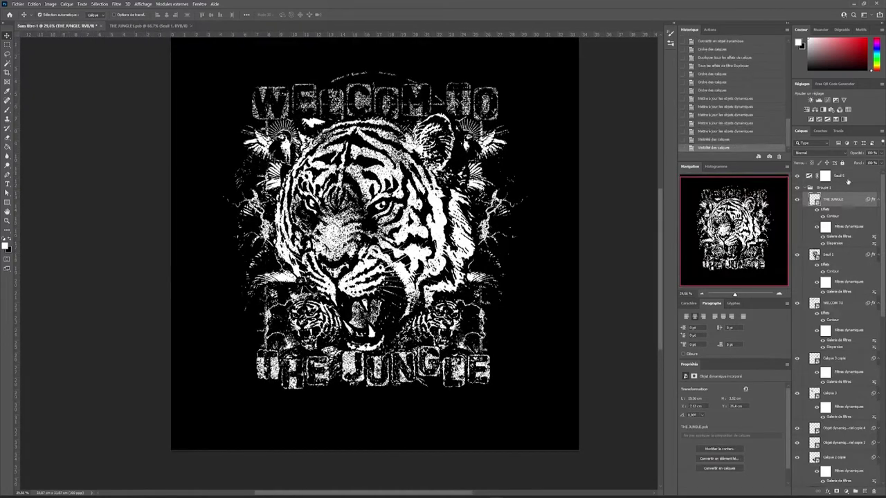
- Lower the WELCOM TO smart object's threshold to about 131 and compare it in Sans titre-1
left_click(831, 302)
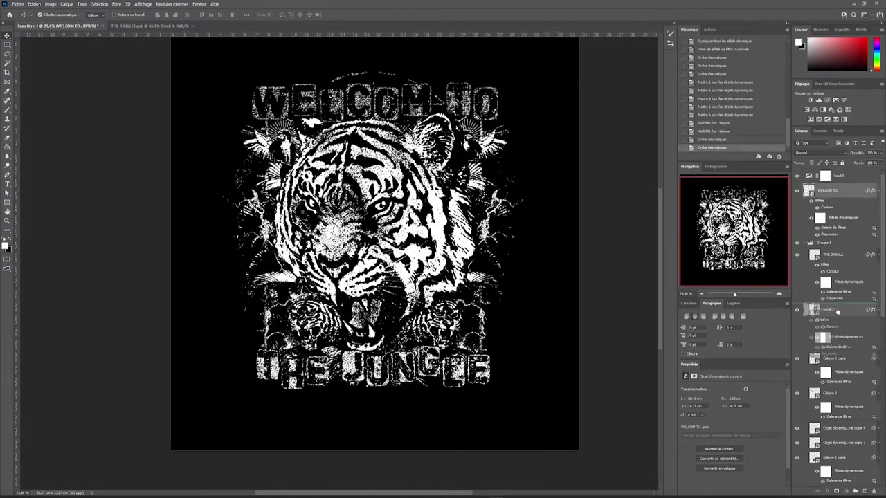
double_click(814, 302)
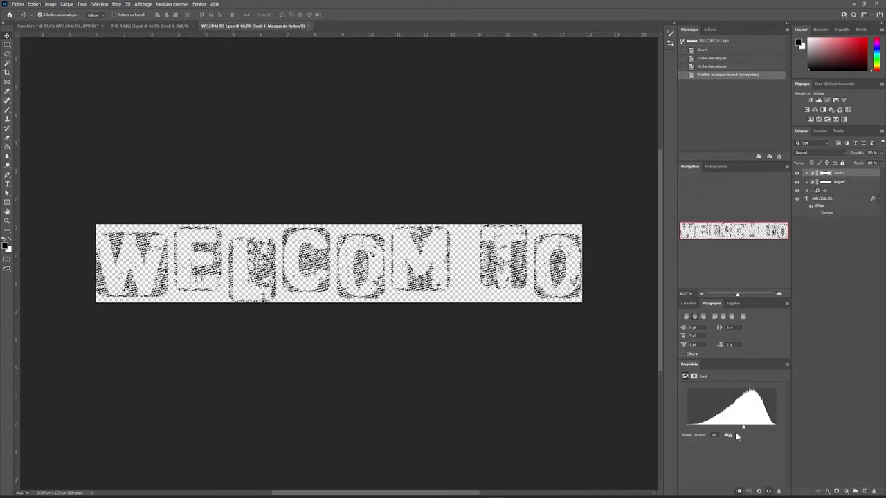
left_click_drag(743, 427, 733, 429)
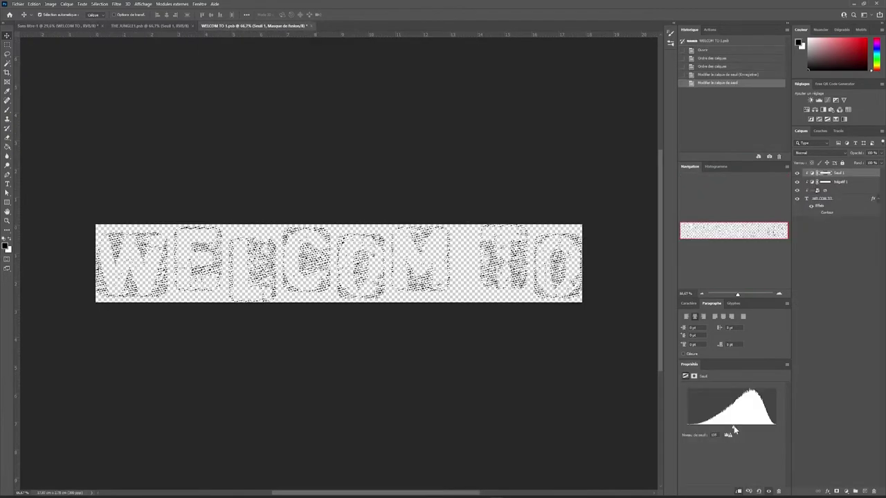
left_click(78, 27)
left_click(273, 25)
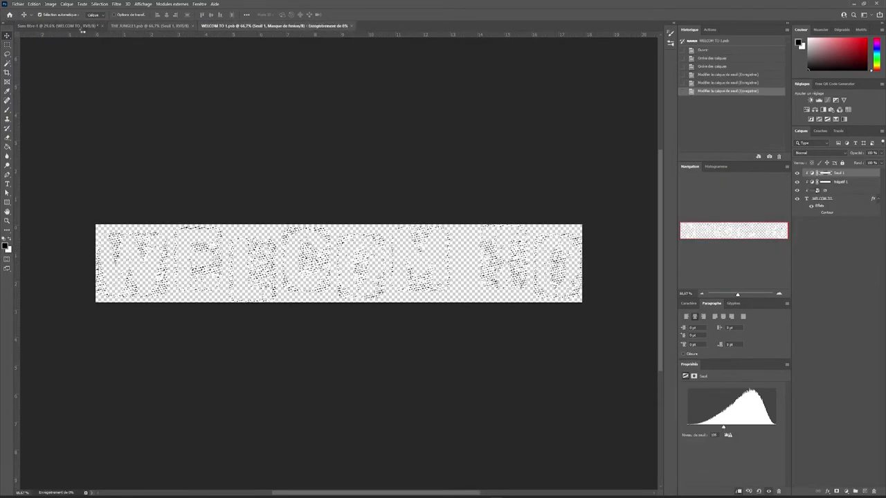
left_click(78, 28)
left_click(244, 26)
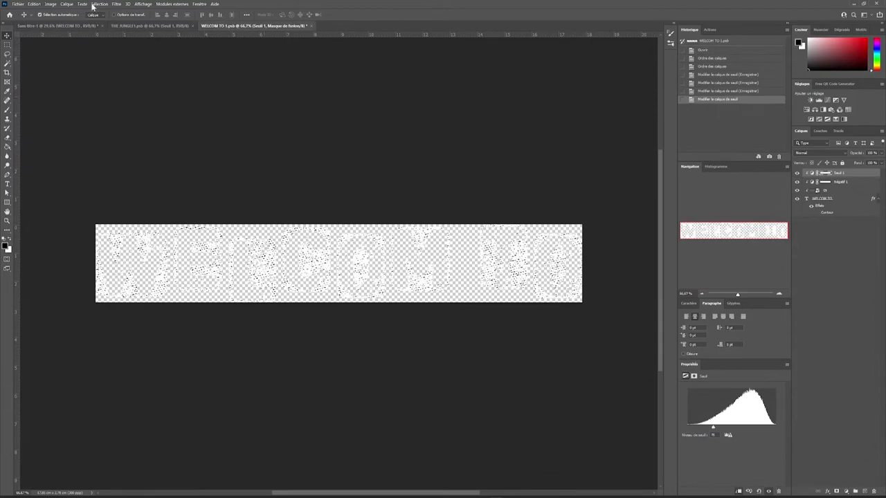
left_click(29, 25)
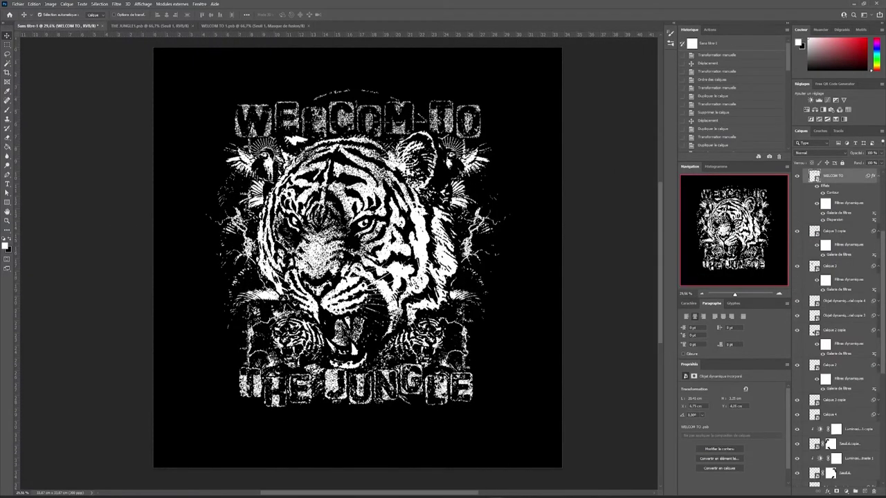
- Duplicate and rotate Calque 5 copies as decorations beside THE JUNGLE
left_click(396, 398)
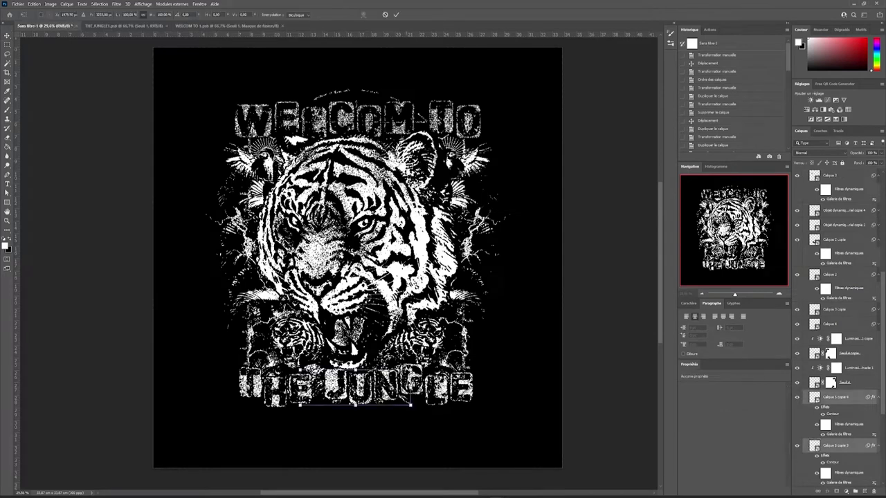
key("Return")
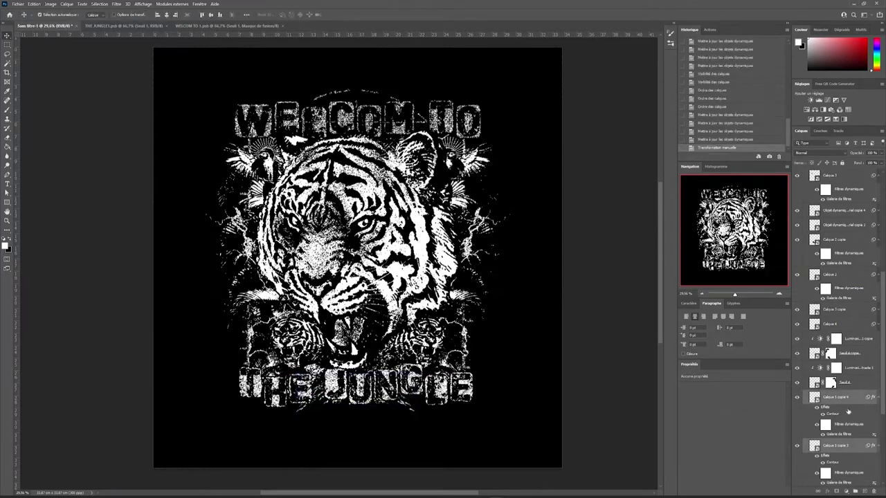
key("ctrl+t")
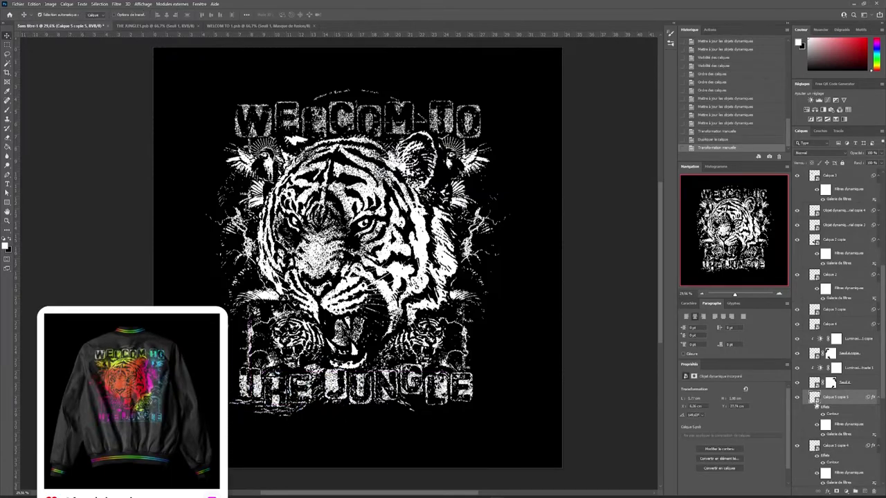
key("Return")
key("ctrl+j")
key("ctrl+t")
left_click_drag(267, 416, 466, 418)
key("Return")
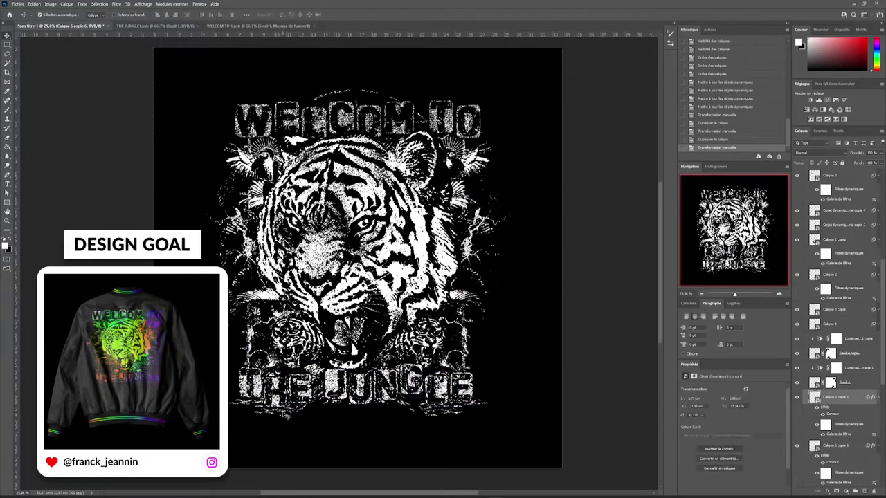
scroll(400, 414, "up", 1)
key("ctrl+j")
key("ctrl+t")
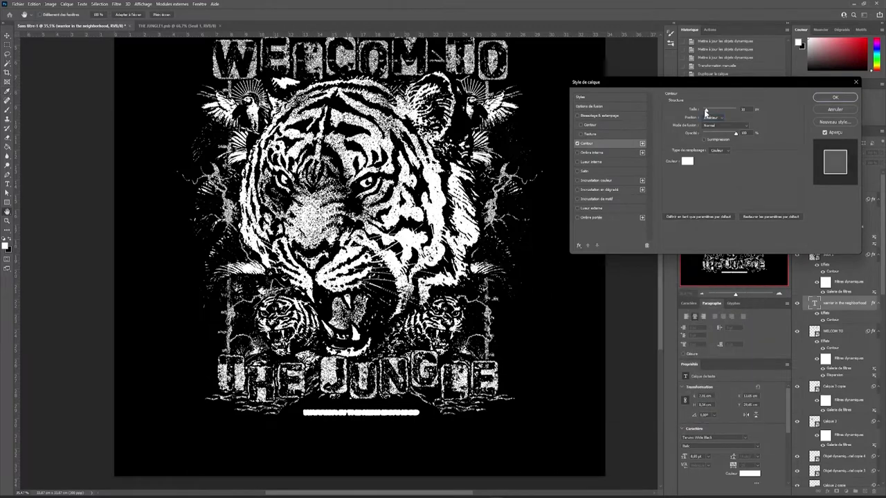
- Apply a white stroke to the WARRIOR IN THE NEIGHBORHOOD tagline and convert it to a smart object
key("Return")
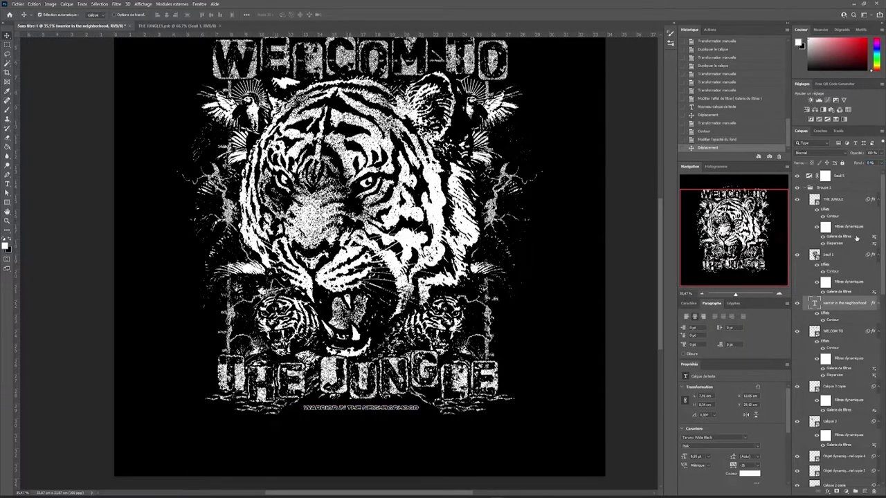
right_click(854, 252)
left_click(807, 261)
left_click(116, 4)
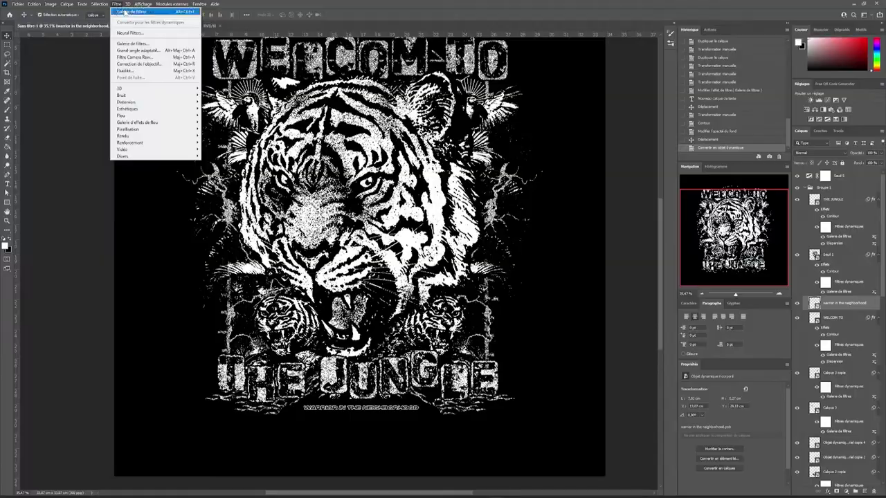
- Apply Filter Gallery Halftone, Torn Edges and Reticulation effects to the tagline
left_click(138, 11)
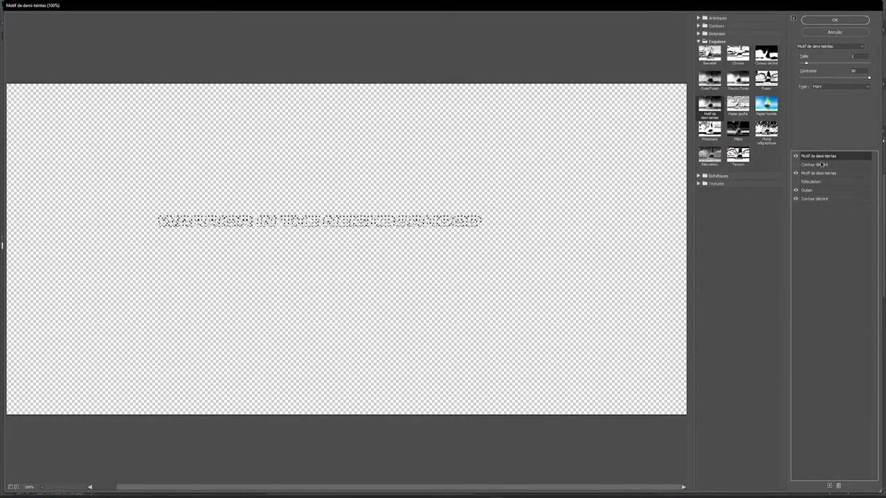
left_click_drag(811, 176, 819, 201)
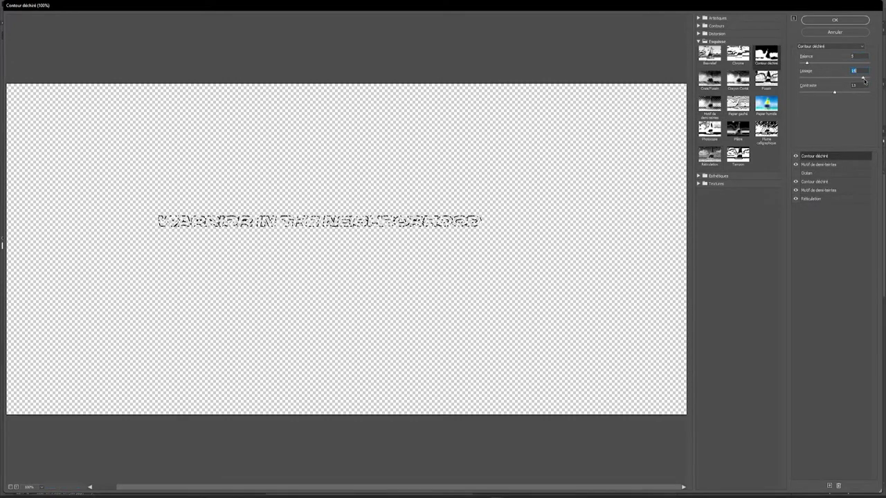
left_click(834, 20)
- Add Displace and Spherize distortions to the tagline
left_click(116, 3)
left_click(228, 119)
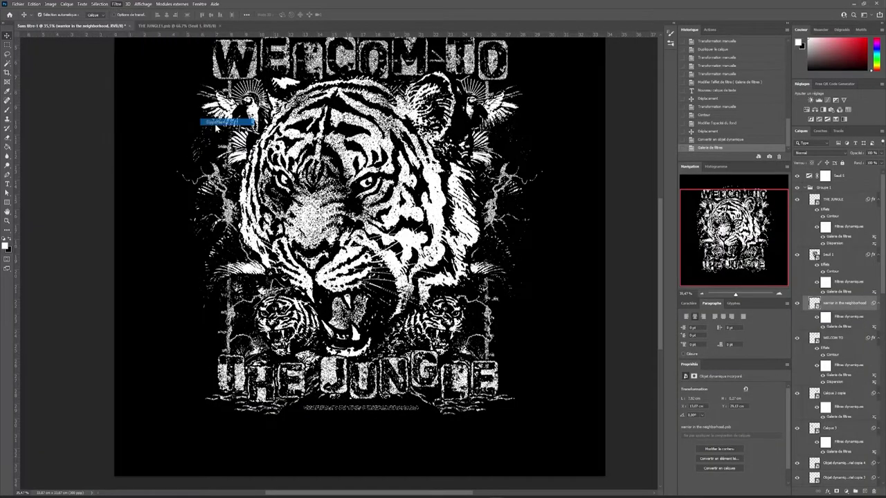
left_click(127, 3)
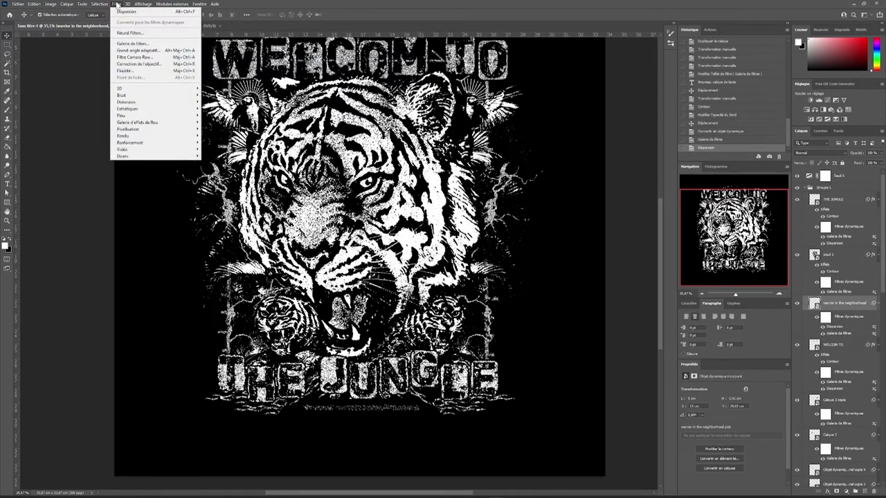
left_click(226, 142)
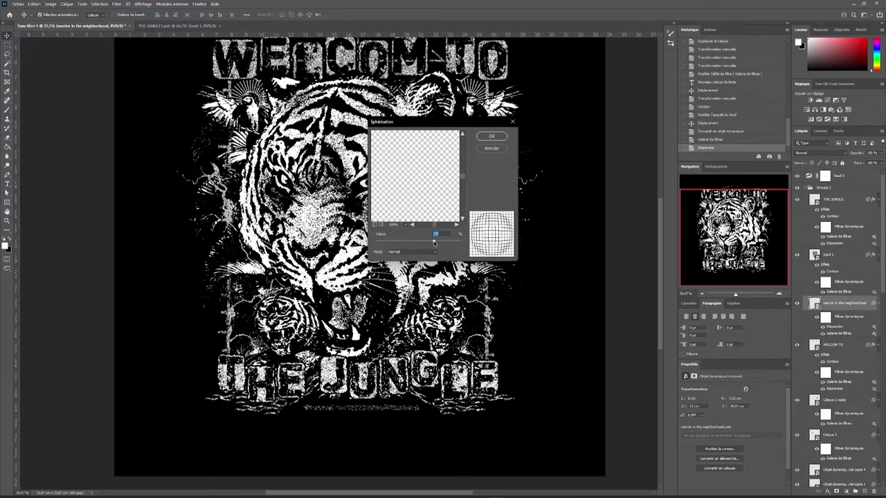
key("Return")
- Nudge the tagline up, revise its Displace scale values, and begin a Stroke layer style
scroll(407, 433, "up", 5)
scroll(356, 415, "up", 2)
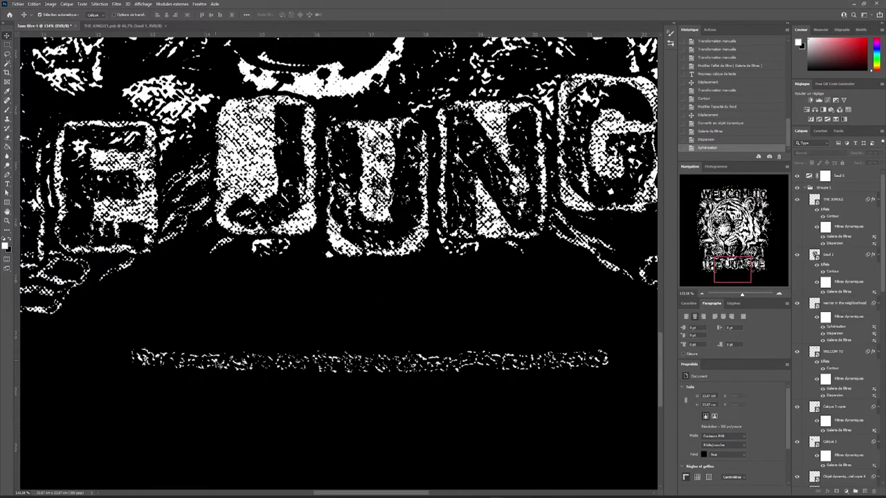
left_click_drag(234, 367, 234, 309)
double_click(831, 332)
key("Return")
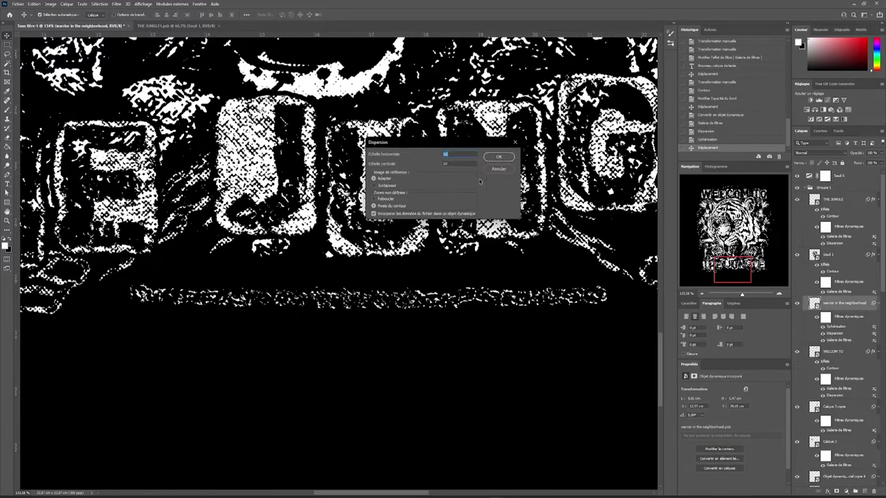
key("Return")
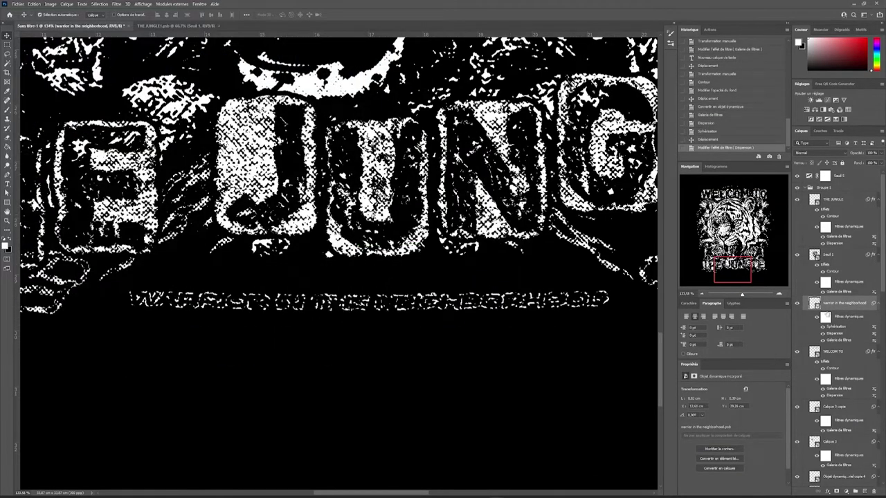
double_click(865, 311)
left_click(579, 144)
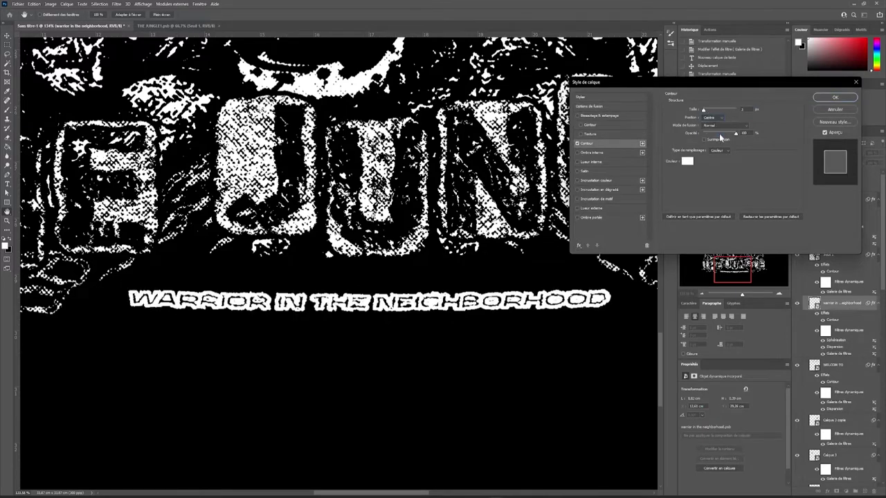
- Make the tagline's stroke thinner and light grey d1d1d1
key("Down")
left_click(687, 161)
left_click(566, 317)
key("Return")
key("Return")
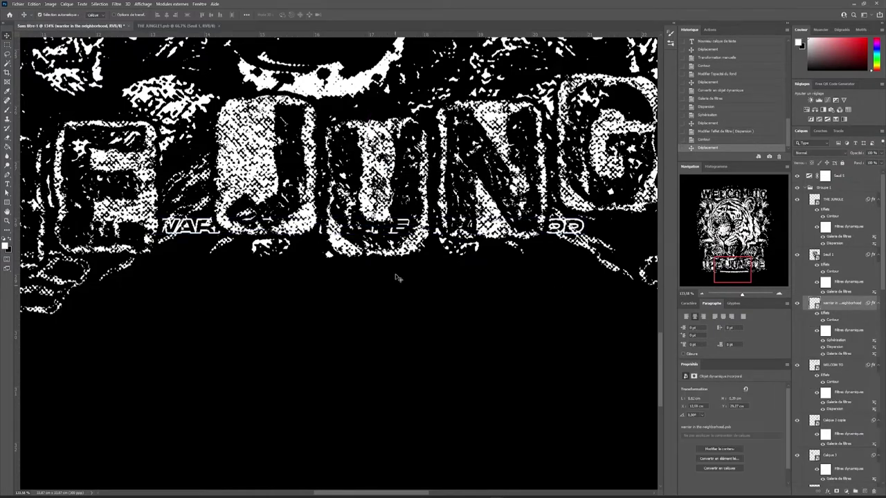
- Move the tagline up toward JUNGLE, convert it to a smart object, and shrink it to about 88%
left_click_drag(419, 287, 377, 229)
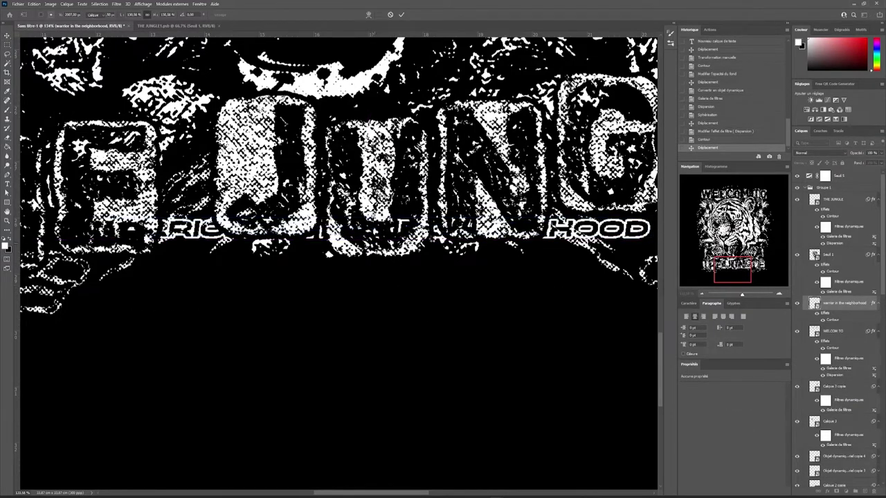
key("Return")
right_click(825, 305)
left_click(759, 68)
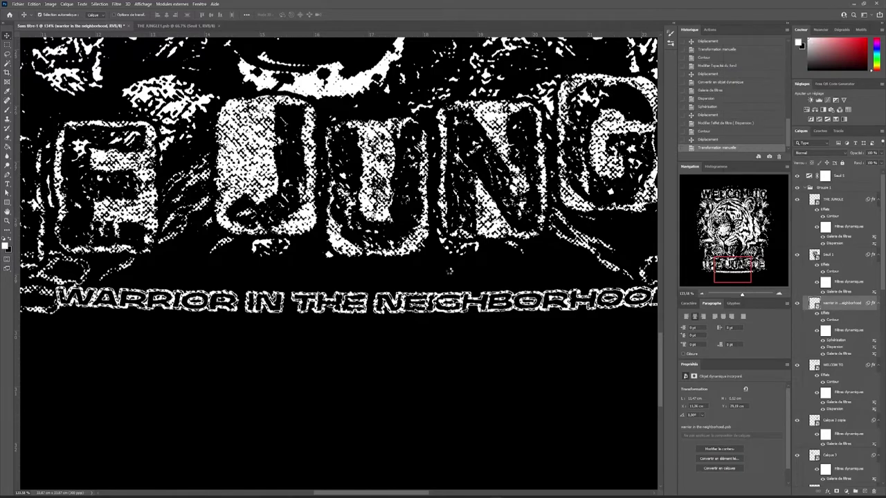
scroll(396, 320, "down", 3)
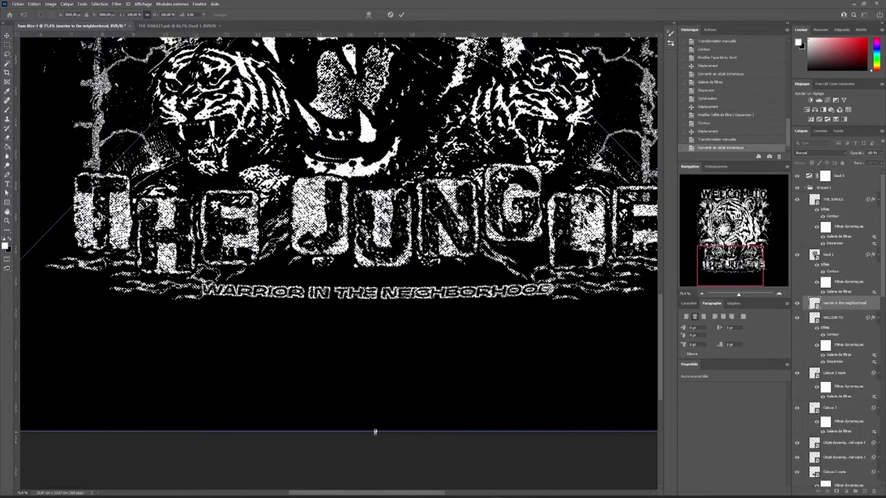
mouse_move(370, 429)
left_mouse_down()
mouse_move(396, 409)
mouse_move(438, 338)
left_mouse_up()
key("Return")
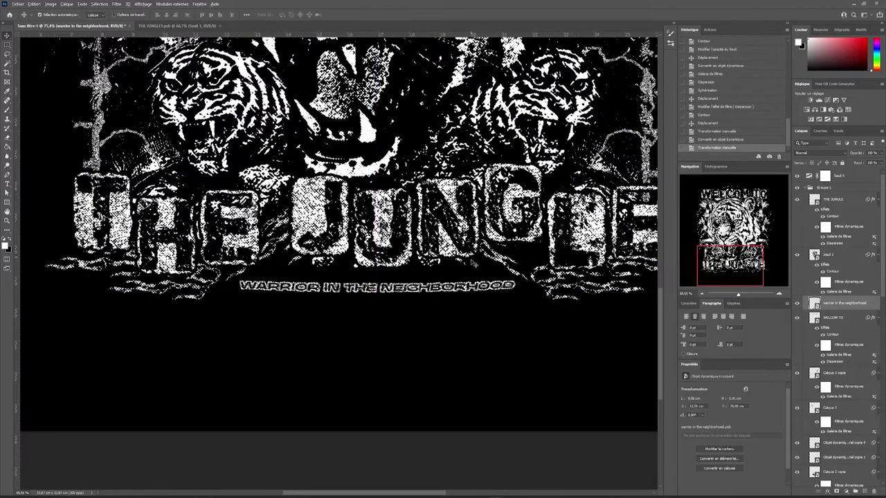
- Add a small 2022 text label above the WELCOM TO headline
scroll(475, 263, "down", 4)
key("t")
left_click(342, 102)
type("2022")
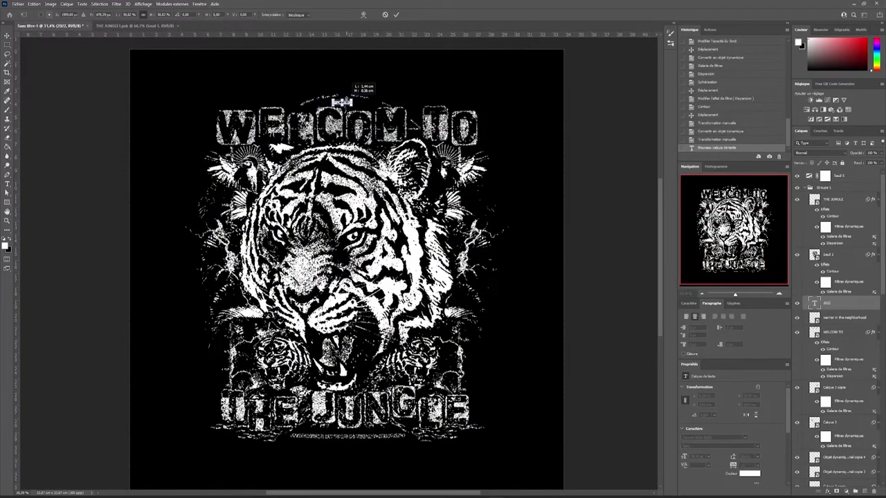
key("v")
scroll(350, 98, "up", 2, "alt")
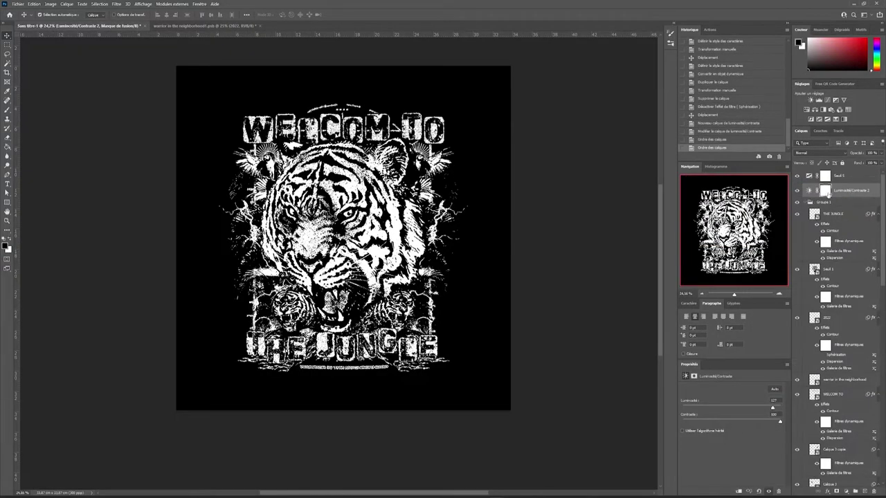
- Paint with a brush preset on new layer Calque 6 and move it beneath WELCOM TO
left_click(833, 214)
key("ctrl+shift+alt+n")
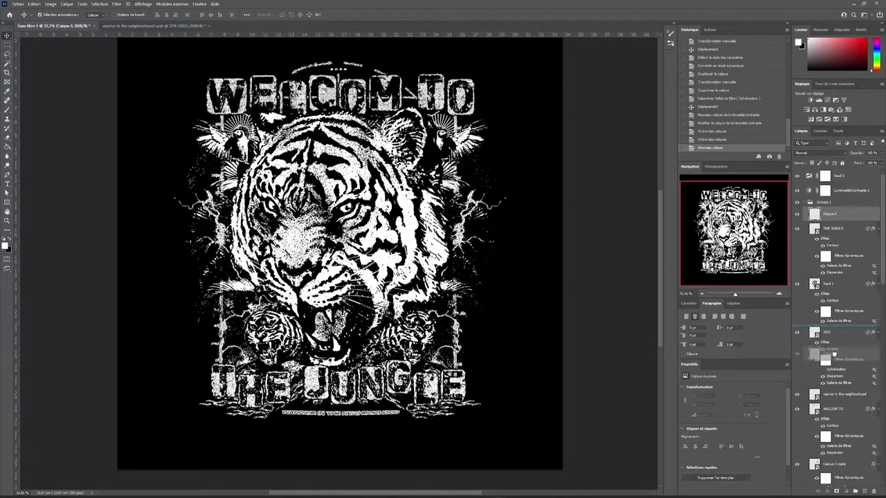
key("ctrl+bracketleft")
key("d")
key("b")
left_click(43, 14)
left_click(463, 4)
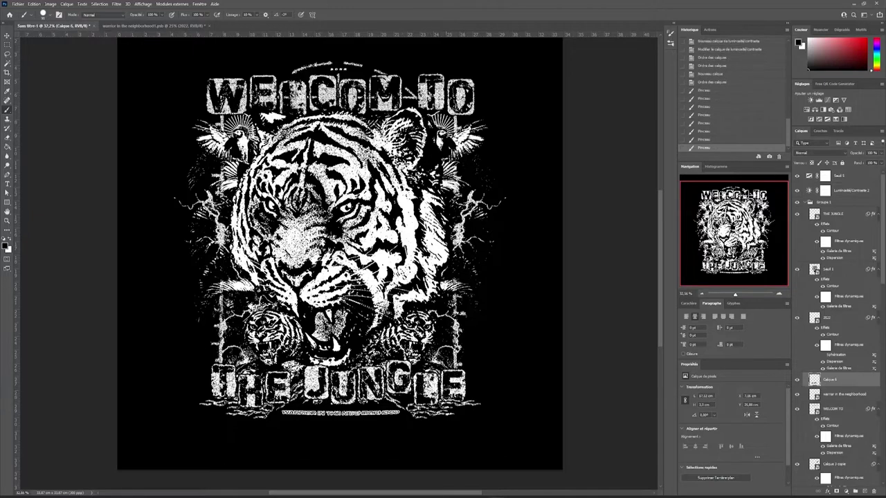
left_click_drag(840, 367, 840, 450)
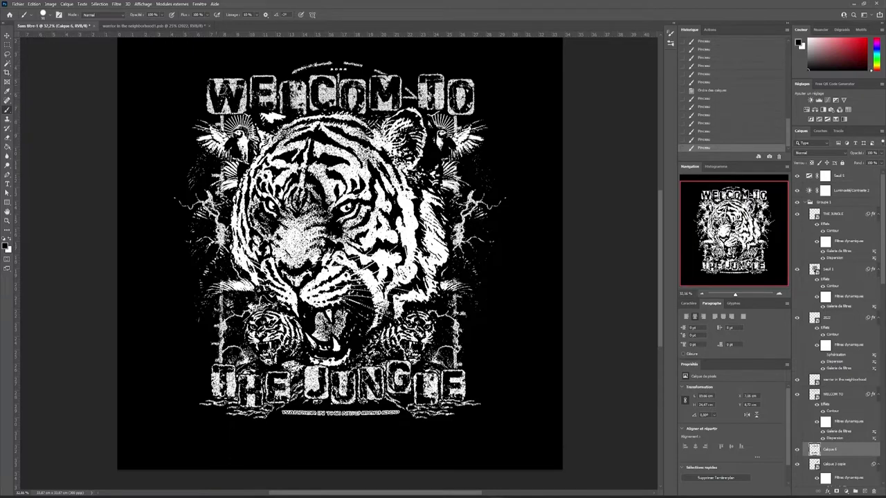
- Clip the top adjustment layers to the layer below, then release the clipping mask
left_click(834, 175, "shift")
right_click(834, 188)
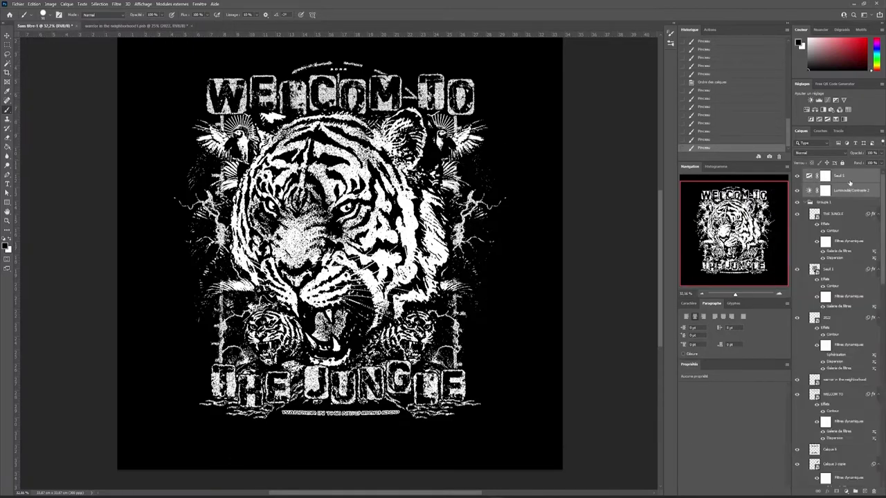
left_click(805, 320)
scroll(838, 291, "down", 10)
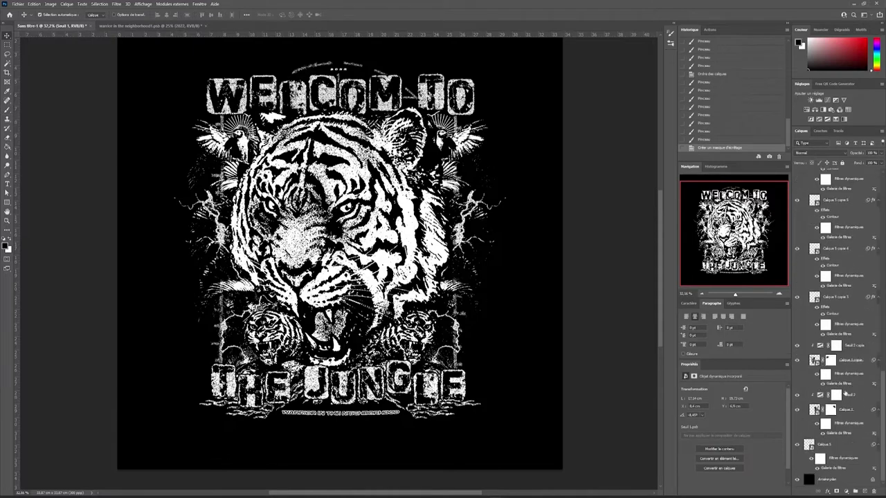
scroll(841, 311, "up", 10)
left_click(833, 190, "shift")
right_click(834, 189)
left_click(829, 312)
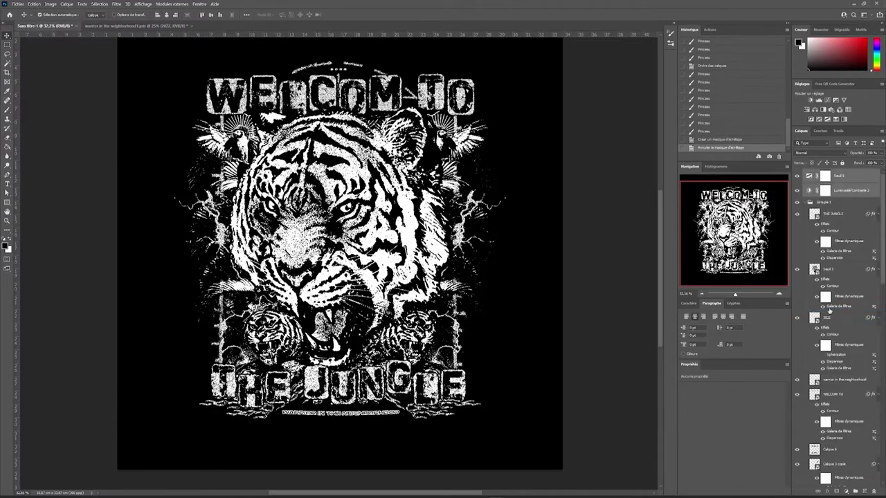
- Apply Displace to the Seuil 1 texture using the displacement map file
left_click(816, 270)
left_click(116, 7)
left_click(131, 15)
left_click(495, 151)
double_click(79, 59)
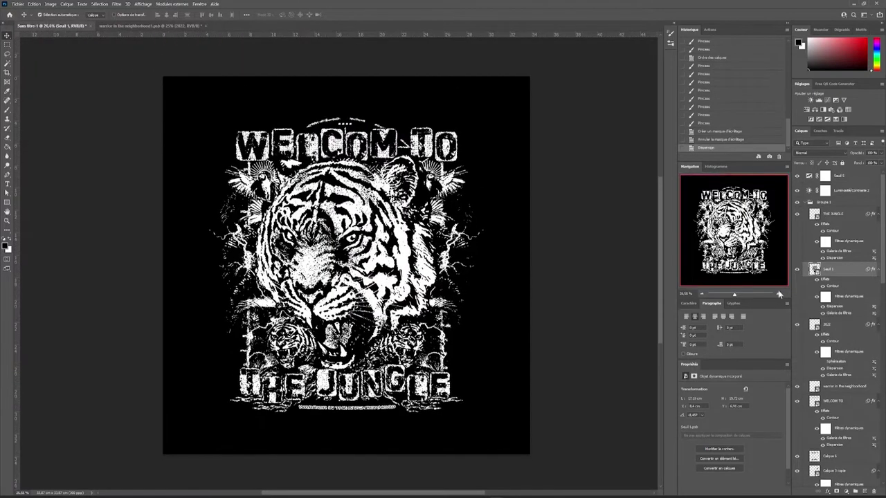
- Group the artwork layers, then paste the gradient and stretch it over the artwork
key("ctrl+g")
key("ctrl+v")
key("ctrl+t")
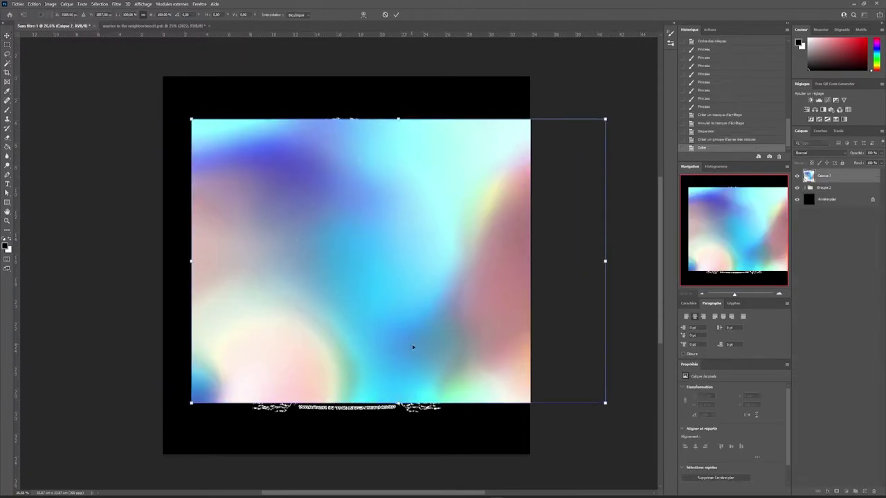
left_click_drag(398, 402, 398, 419)
key("Return")
- Convert the gradient to a smart object and Gaussian Blur it at radius 118,7
right_click(809, 182)
left_click(449, 183)
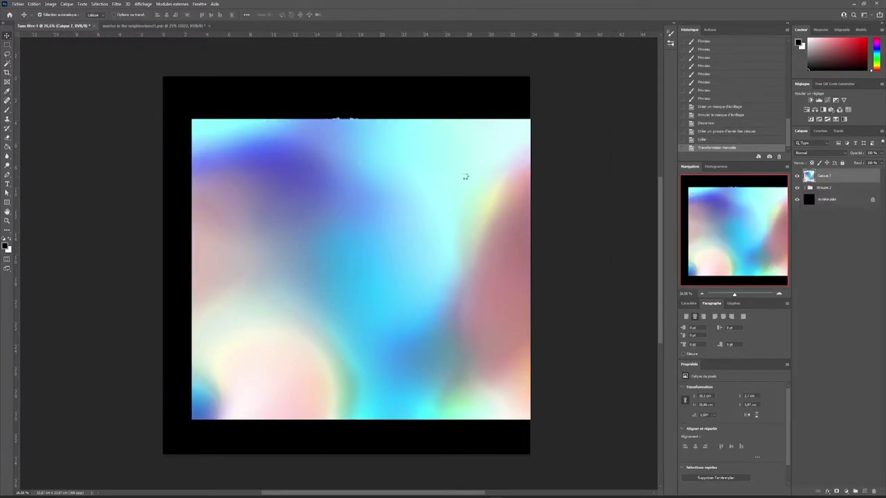
left_click(116, 3)
left_click(217, 148)
left_click_drag(573, 342, 576, 343)
left_click(622, 246)
- Clip the blurred gradient to the artwork with Multiply blending
right_click(824, 176)
left_click(823, 337)
left_click(809, 152)
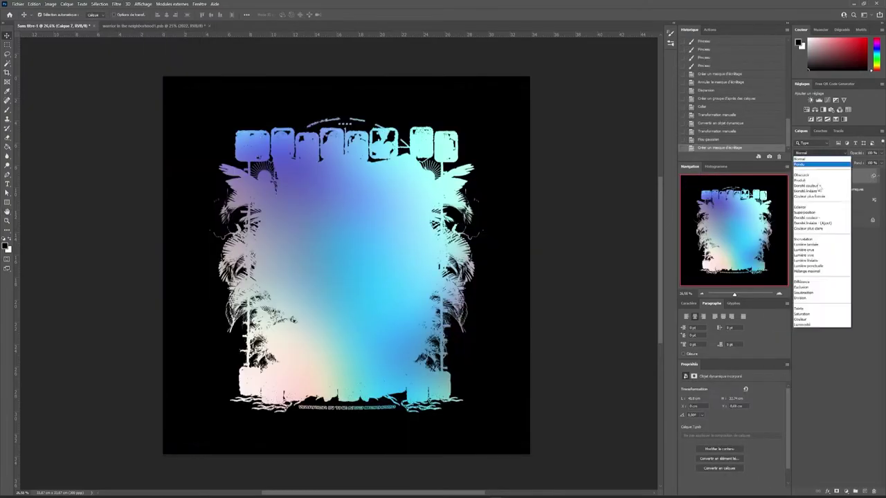
left_click(814, 206)
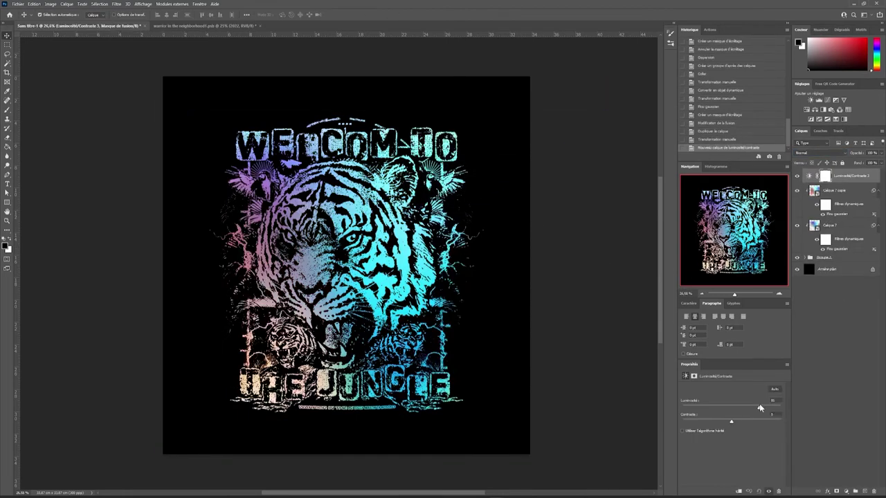
- Raise saturation with a Vibrance adjustment and begin transforming the gradient copy
left_click(843, 100)
left_click_drag(734, 396, 761, 396)
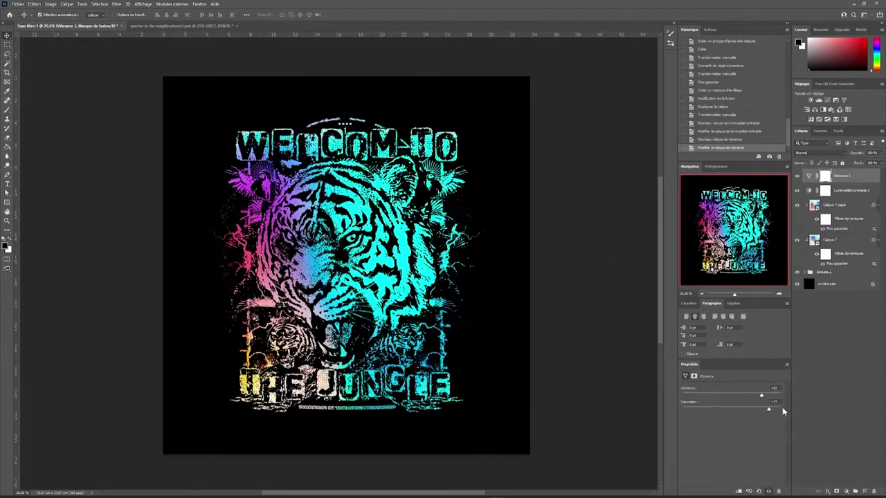
left_click(834, 205)
key("ctrl+t")
- Enlarge and reshape the Calque 7 copie gradient, then re-apply a transform to Calque 7
mouse_move(504, 181)
left_mouse_down()
mouse_move(409, 88)
mouse_move(232, 320)
left_mouse_up()
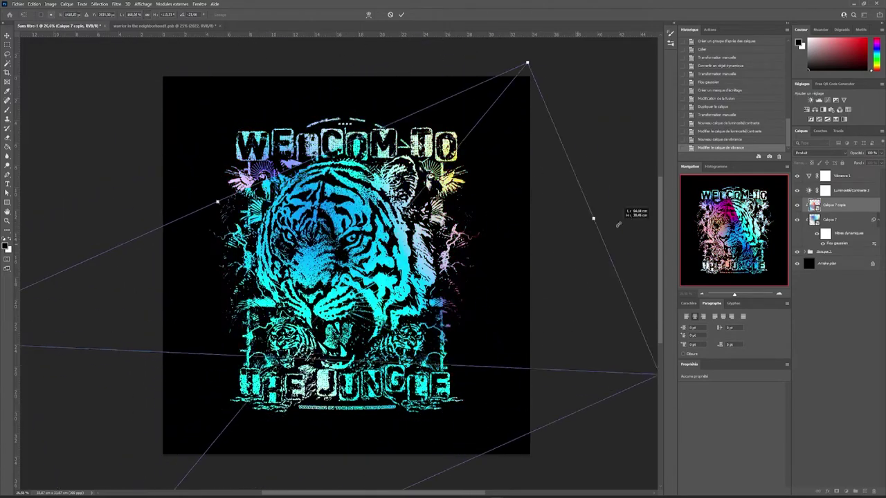
mouse_move(232, 320)
left_mouse_down()
mouse_move(299, 258)
mouse_move(208, 277)
left_mouse_up()
key("Return")
key("alt+bracketleft")
key("ctrl+t")
key("Return")
- Rotate the gradient copy so its red band covers the tiger
key("alt+bracketright")
key("ctrl+t")
key("Return")
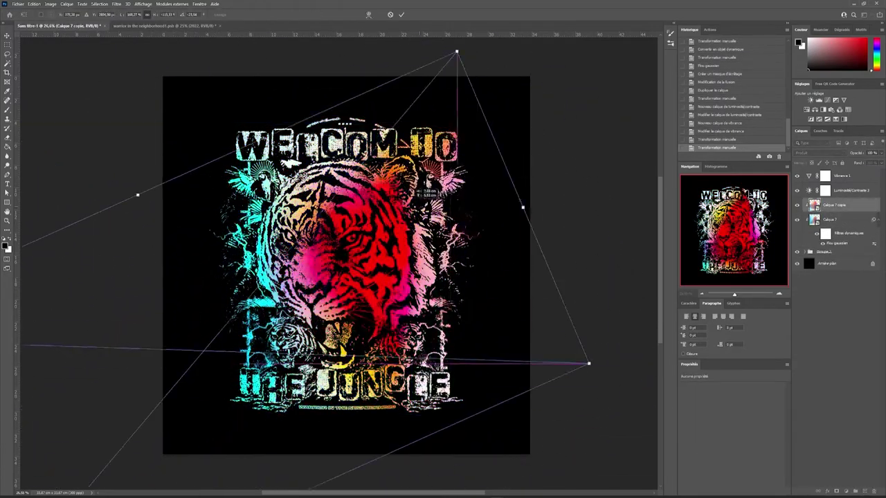
left_click_drag(581, 225, 538, 323)
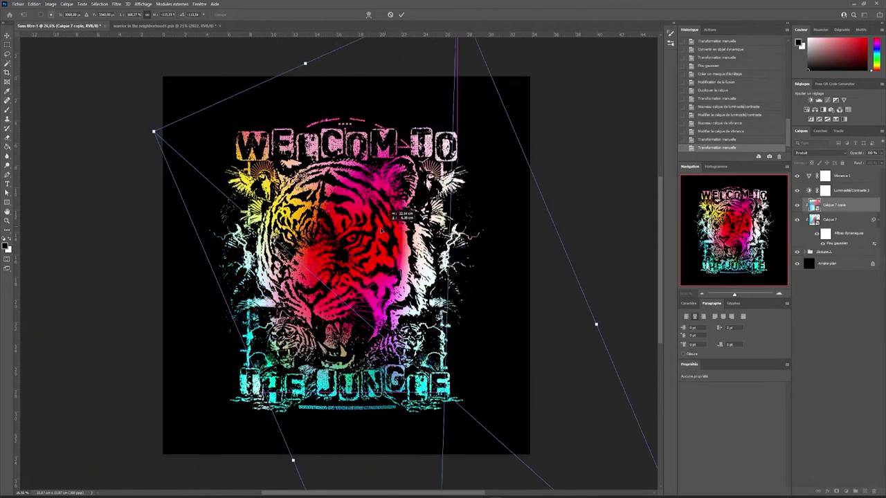
key("Return")
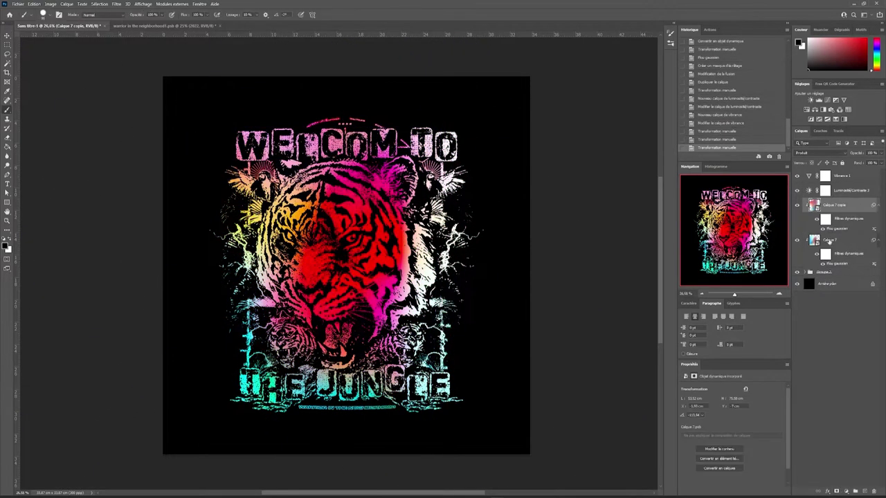
- Pick a large soft brush and add layer masks to Calque 7 copie and Calque 7
left_click(46, 14)
double_click(75, 46)
left_click(845, 491)
left_click(846, 490)
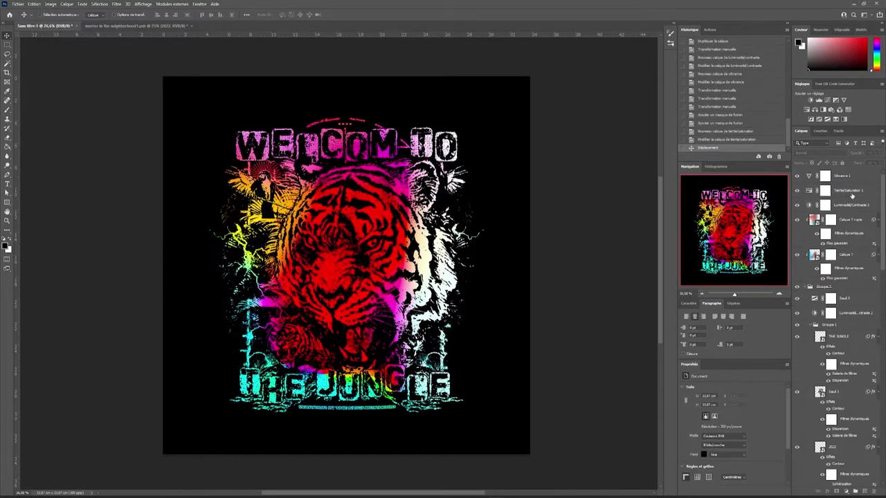
key("ctrl+z")
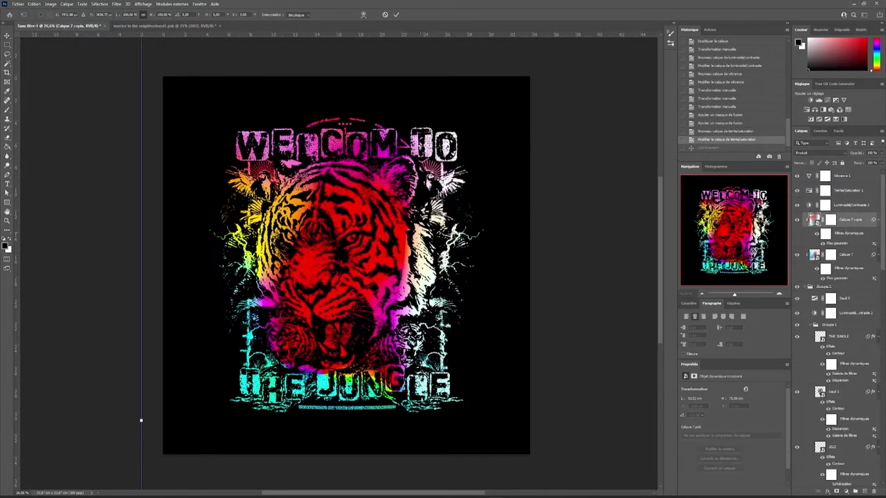
- Rotate the gradient overlay and Calque 7 across the tiger to shift their colours
key("ctrl+t")
left_click_drag(207, 142, 193, 465)
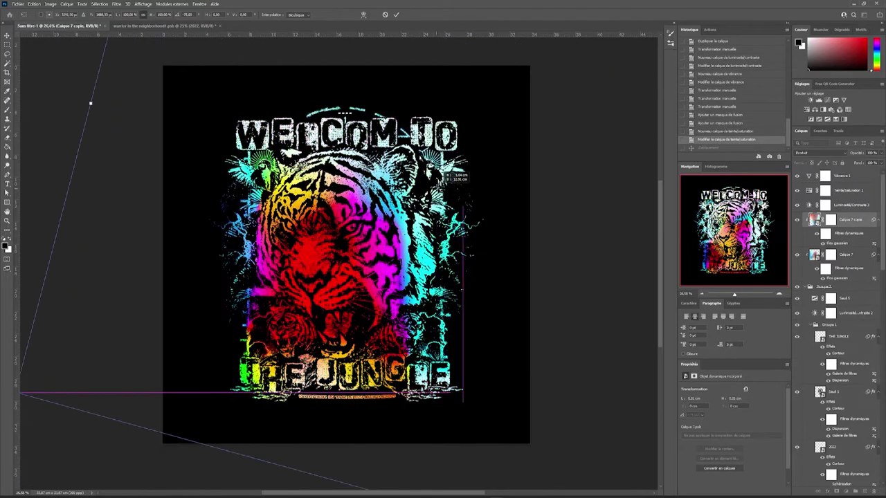
left_click(846, 255)
key("Return")
mouse_move(480, 184)
left_mouse_down()
mouse_move(419, 197)
mouse_move(464, 256)
left_mouse_up()
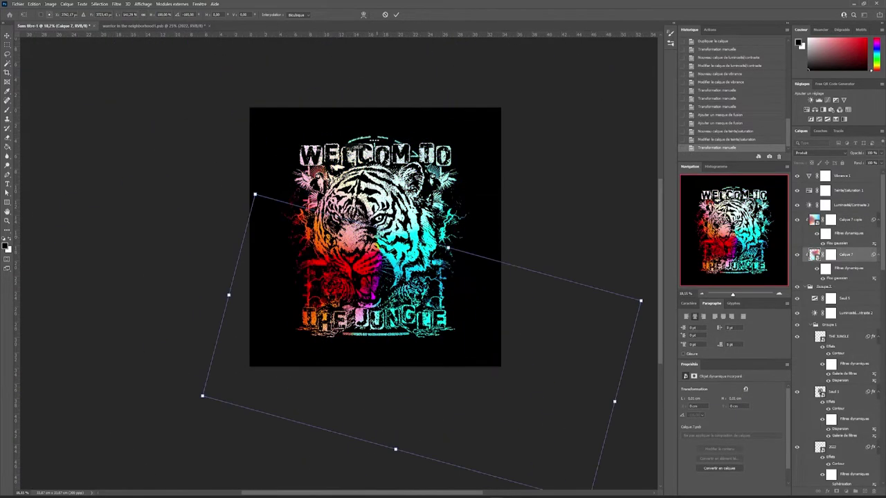
key("Return")
- Skew and shift the gradient over the tiger, then duplicate the gradient layer
key("ctrl+t")
key("Return")
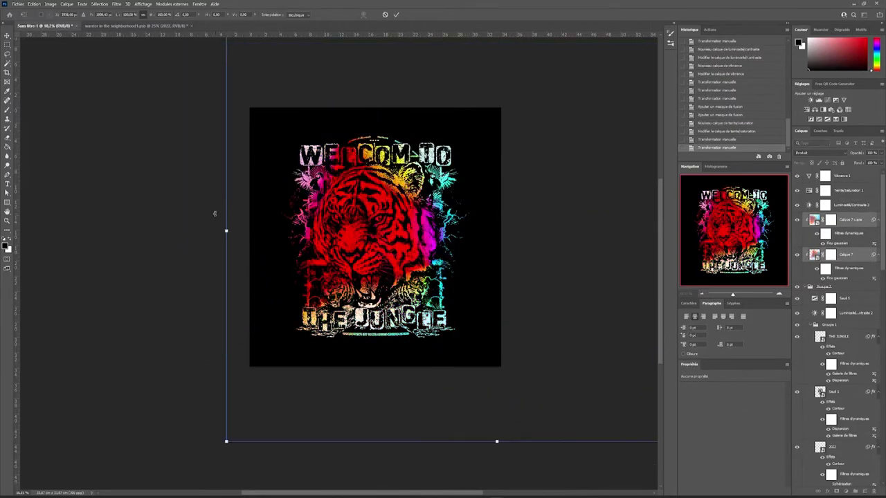
left_click_drag(203, 228, 202, 247)
left_click_drag(247, 473, 515, 215)
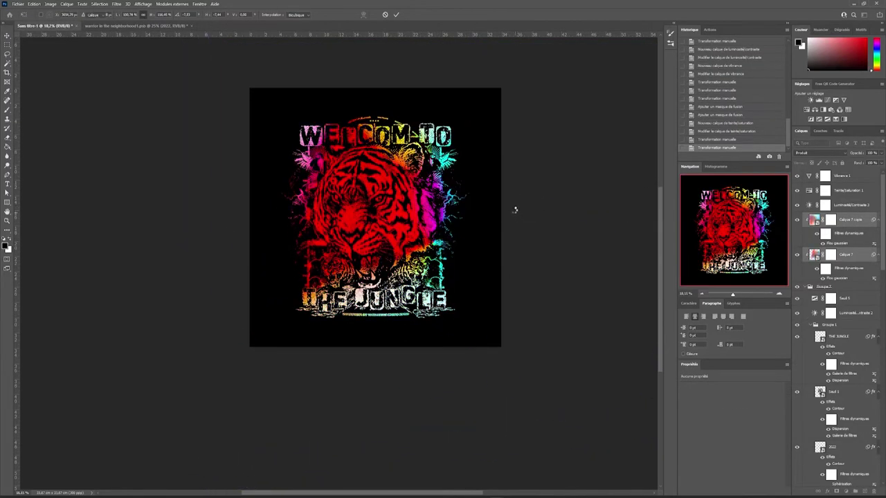
key("ctrl+j")
key("ctrl+t")
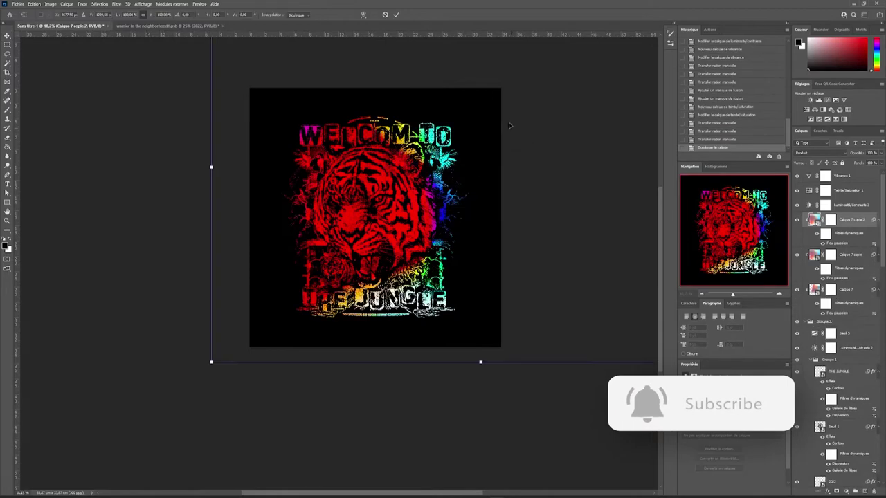
- Move the new gradient copy down-left and fit the whole canvas in view
mouse_move(510, 290)
left_mouse_down()
mouse_move(343, 376)
mouse_move(341, 384)
left_mouse_up()
key("Return")
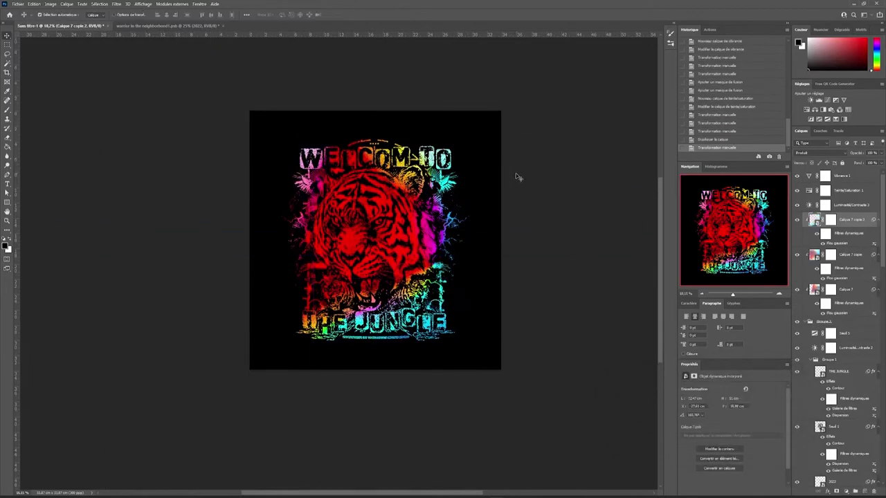
key("ctrl+0")
- Paint a soft-brush mask on Calque 7 copie to reveal pink on the tiger's face
key("b")
left_click(827, 491)
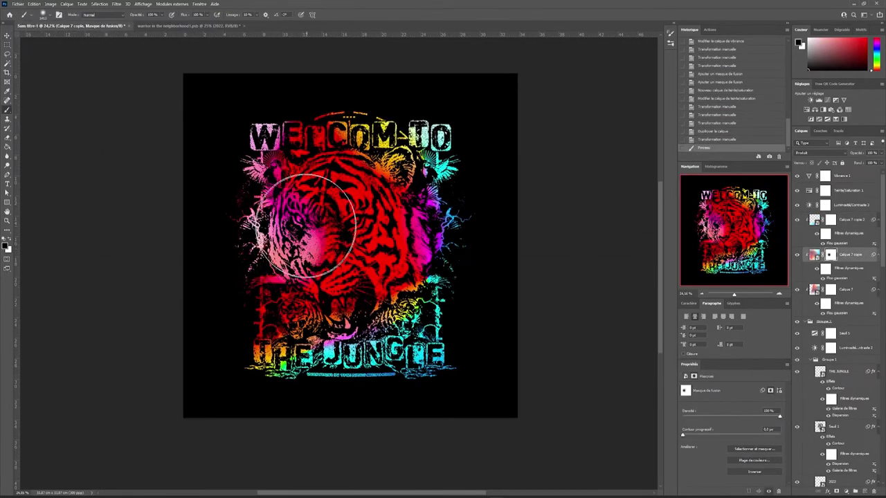
mouse_move(290, 235)
left_mouse_down()
mouse_move(325, 207)
mouse_move(332, 117)
left_mouse_up()
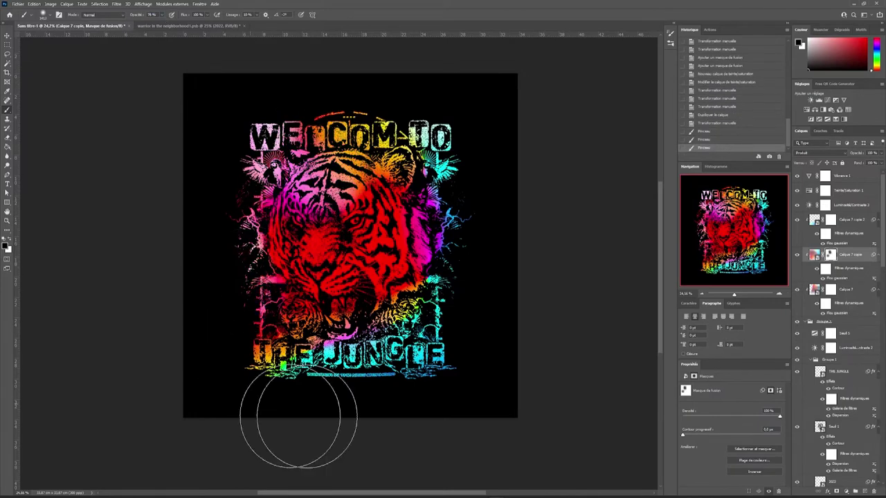
key("v")
scroll(390, 253, "up", 1)
scroll(844, 311, "down", 10)
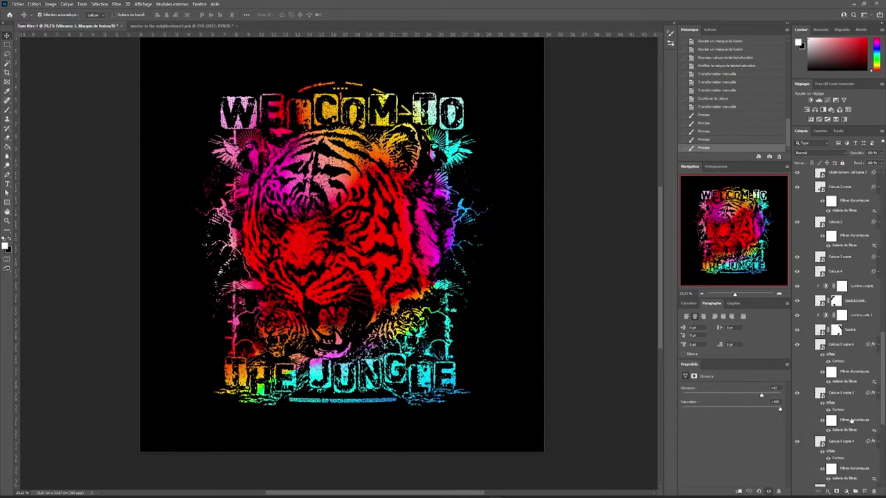
- Group the artwork layers into Groupe 3 and make a Color Range selection
key("ctrl+g")
left_click(99, 4)
left_click(131, 75)
key("Return")
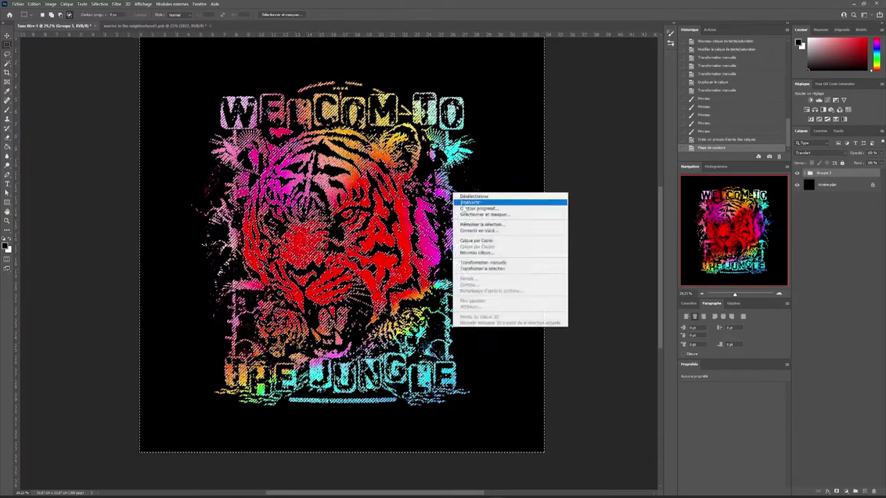